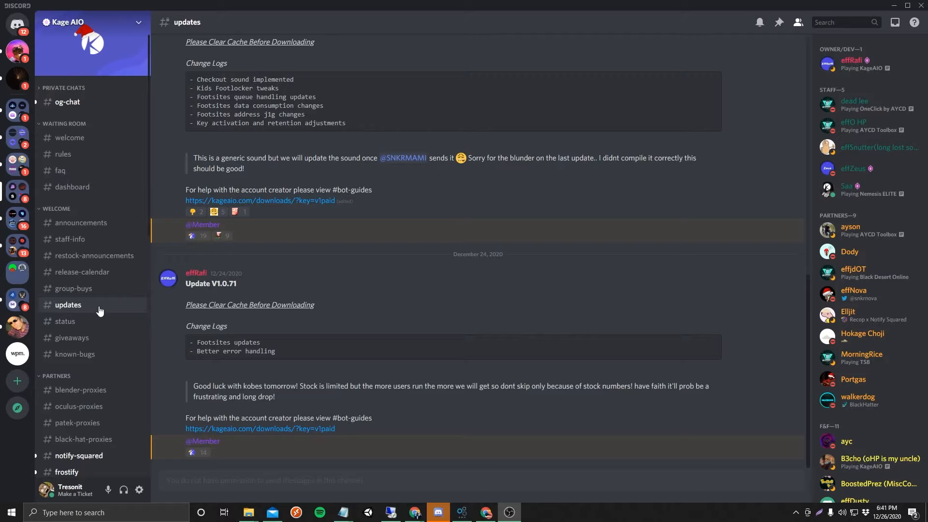
- Open the downloads link in the latest update post and download the Windows version of KageAIO
{"action": "left_click", "coordinate": [243, 429]}
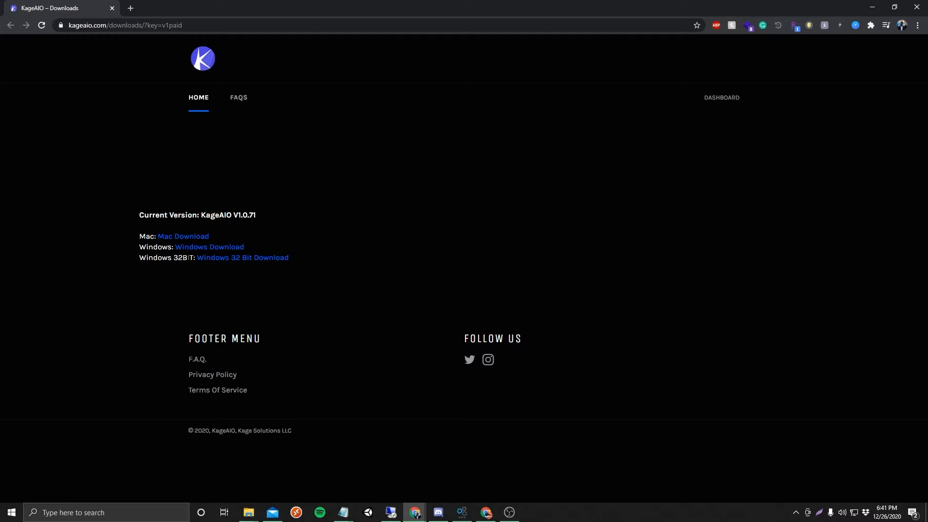
{"action": "double_click", "coordinate": [179, 258]}
{"action": "left_click", "coordinate": [178, 258]}
{"action": "left_click", "coordinate": [220, 251]}
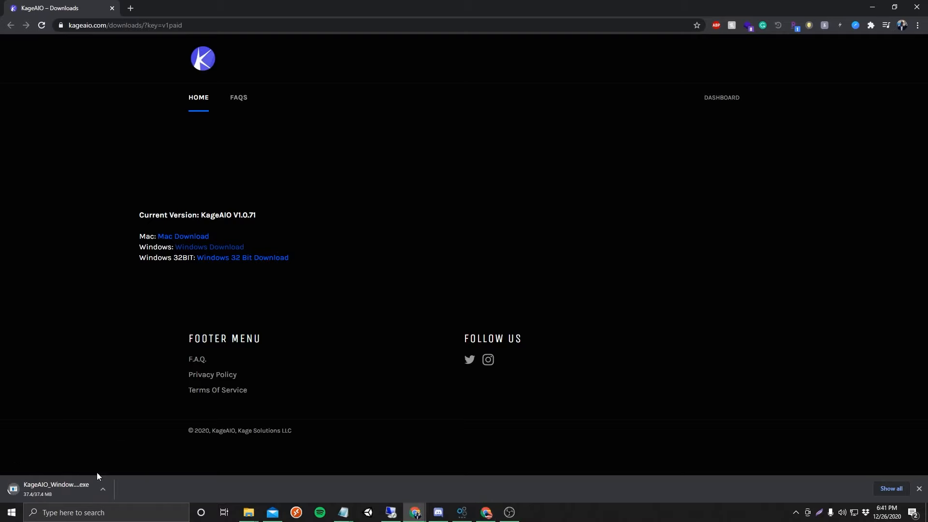
- Run the downloaded KageAIO Windows file and allow it past the SmartScreen block
{"action": "left_click", "coordinate": [45, 494]}
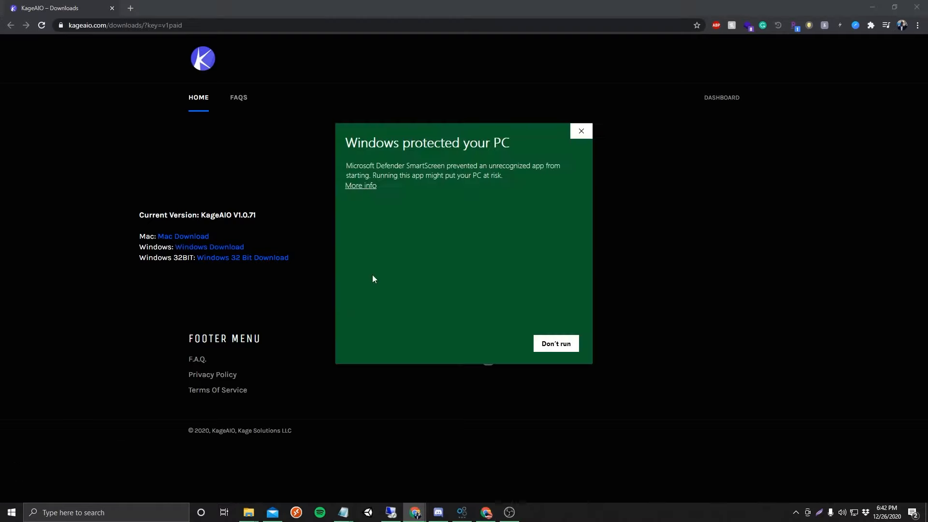
{"action": "left_click", "coordinate": [370, 186]}
{"action": "left_click", "coordinate": [498, 343]}
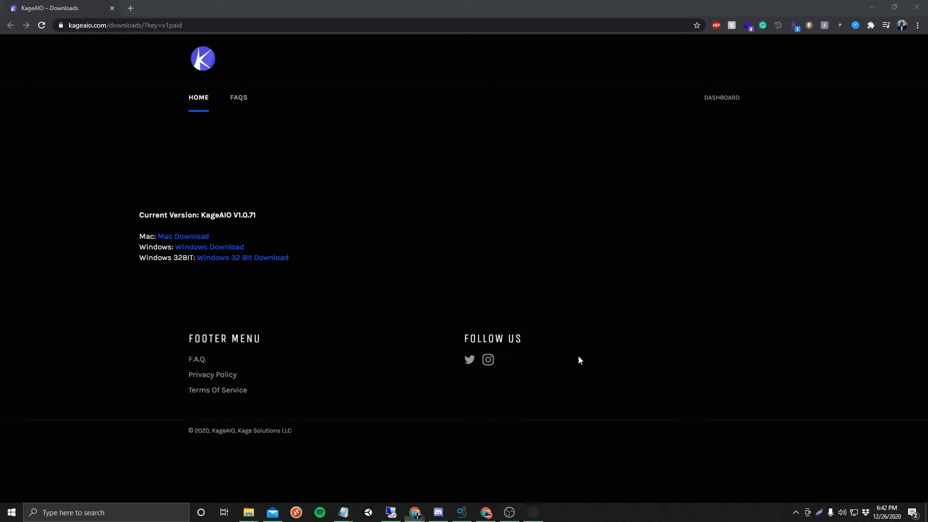
- Maximize the KageAIO console window and list its available commands with -h
{"action": "double_click", "coordinate": [329, 57]}
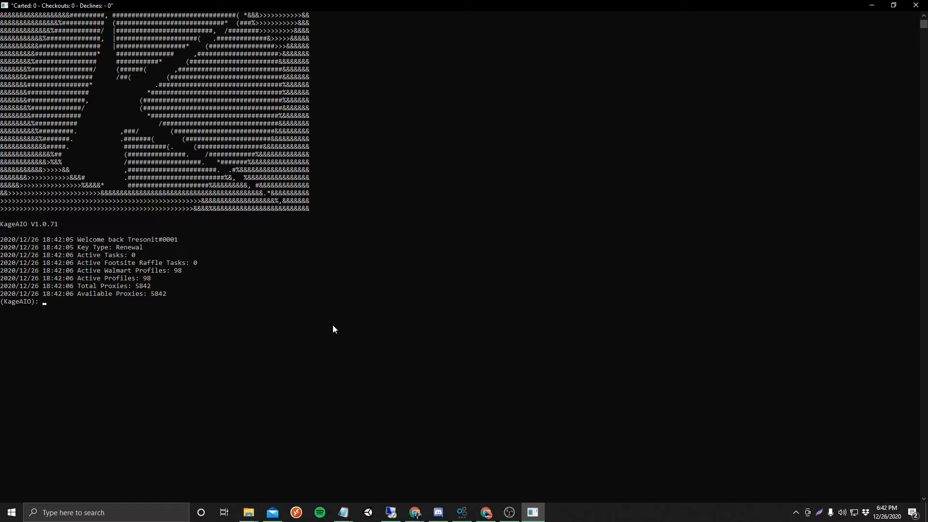
{"action": "type", "text": "h"}
{"action": "key", "text": "Return"}
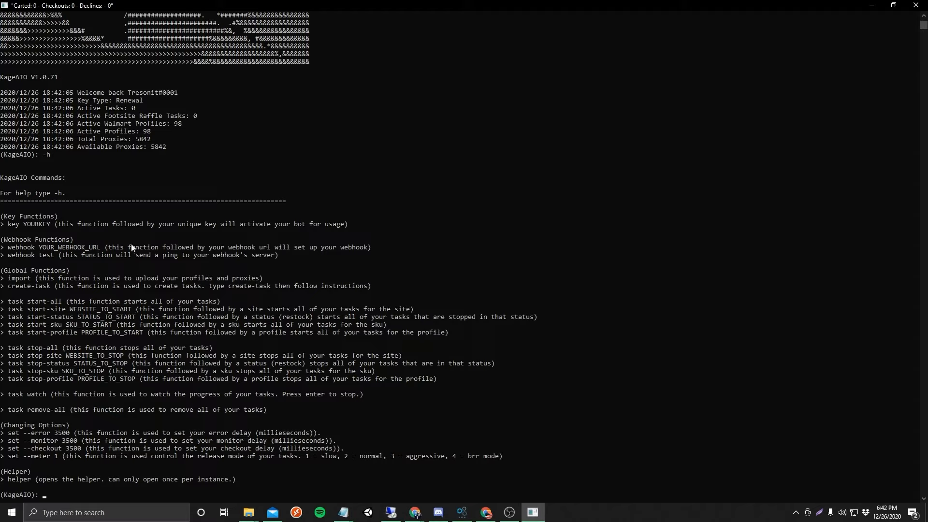
{"action": "type", "text": "key ____"}
{"action": "key", "text": "BackSpace"}
{"action": "key", "text": "BackSpace"}
{"action": "key", "text": "BackSpace"}
{"action": "key", "text": "BackSpace"}
{"action": "key", "text": "BackSpace"}
{"action": "key", "text": "BackSpace"}
{"action": "type", "text": "web"}
{"action": "type", "text": "hook"}
{"action": "type", "text": " _________"}
{"action": "key", "text": "BackSpace"}
{"action": "key", "text": "BackSpace"}
{"action": "key", "text": "BackSpace"}
{"action": "key", "text": "BackSpace"}
{"action": "key", "text": "BackSpace"}
{"action": "key", "text": "BackSpace"}
{"action": "key", "text": "BackSpace"}
{"action": "key", "text": "BackSpace"}
{"action": "key", "text": "BackSpace"}
{"action": "key", "text": "BackSpace"}
{"action": "key", "text": "BackSpace"}
{"action": "key", "text": "BackSpace"}
{"action": "key", "text": "BackSpace"}
{"action": "key", "text": "BackSpace"}
{"action": "key", "text": "BackSpace"}
- Send a test ping to the webhook's server with the webhook test command
{"action": "type", "text": "webhook test"}
{"action": "key", "text": "Return"}
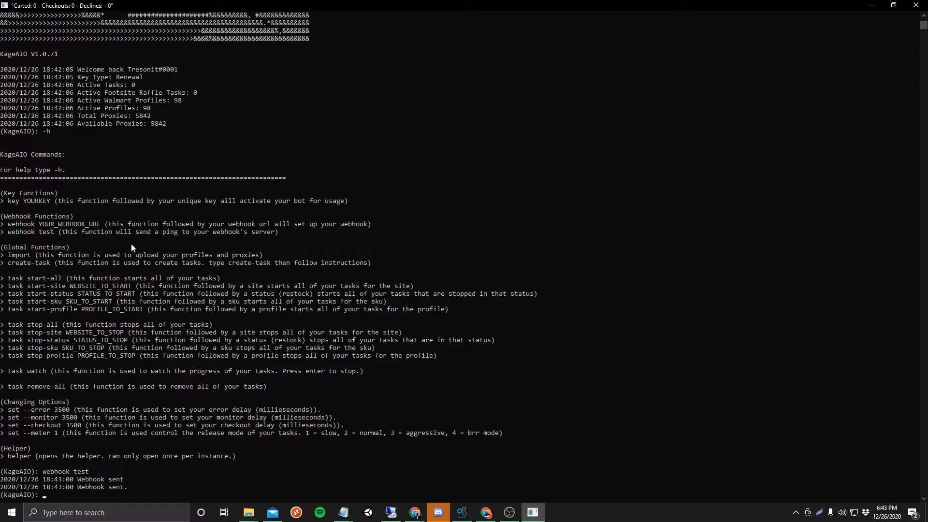
- Open a new Notepad document and paste in the copied proxy address with its credentials
{"action": "key", "text": "alt+Tab"}
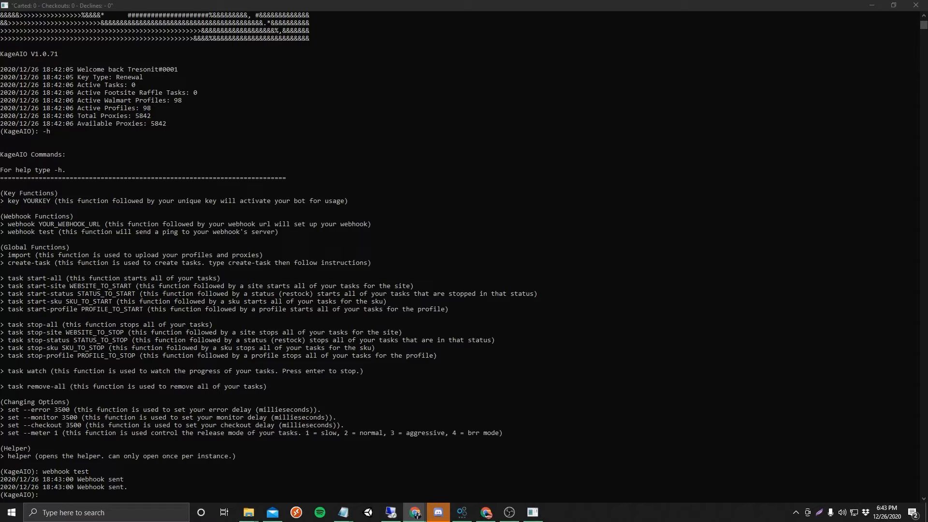
{"action": "left_click", "coordinate": [54, 518]}
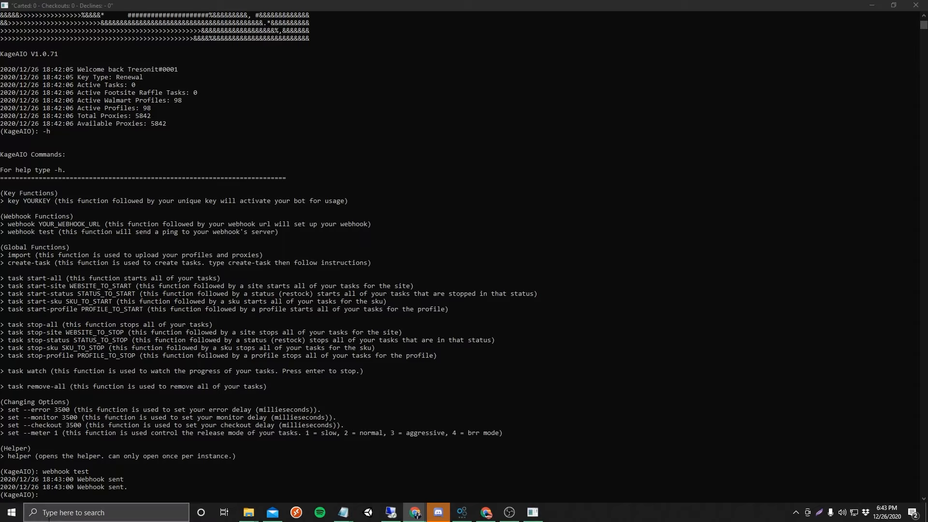
{"action": "type", "text": "notes"}
{"action": "key", "text": "Return"}
{"action": "key", "text": "ctrl+v"}
- Save the proxy document to the Desktop as a text file named KageTest2
{"action": "key", "text": "ctrl+s"}
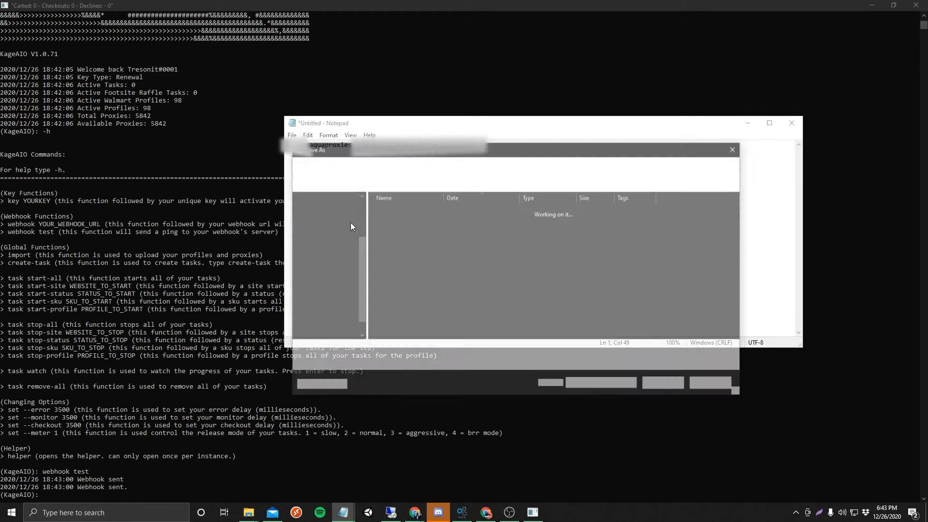
{"action": "type", "text": "KageTest"}
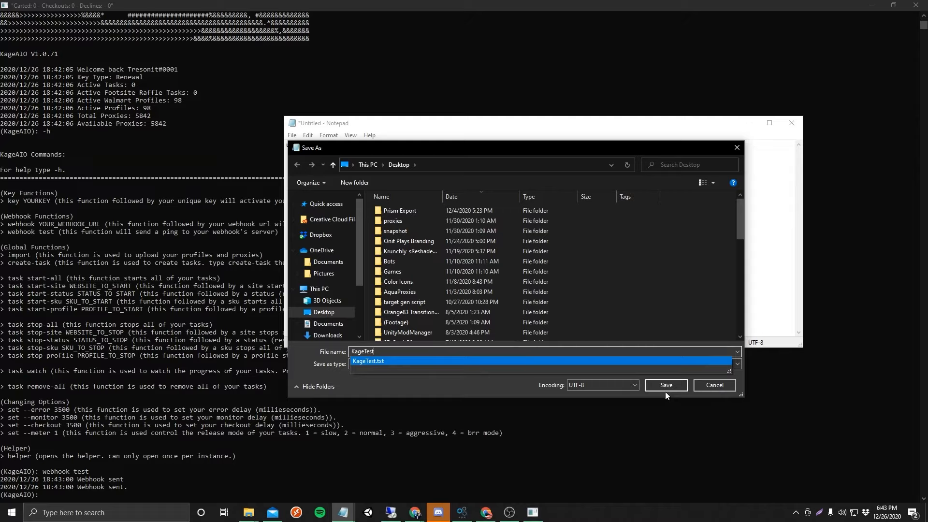
{"action": "type", "text": "2"}
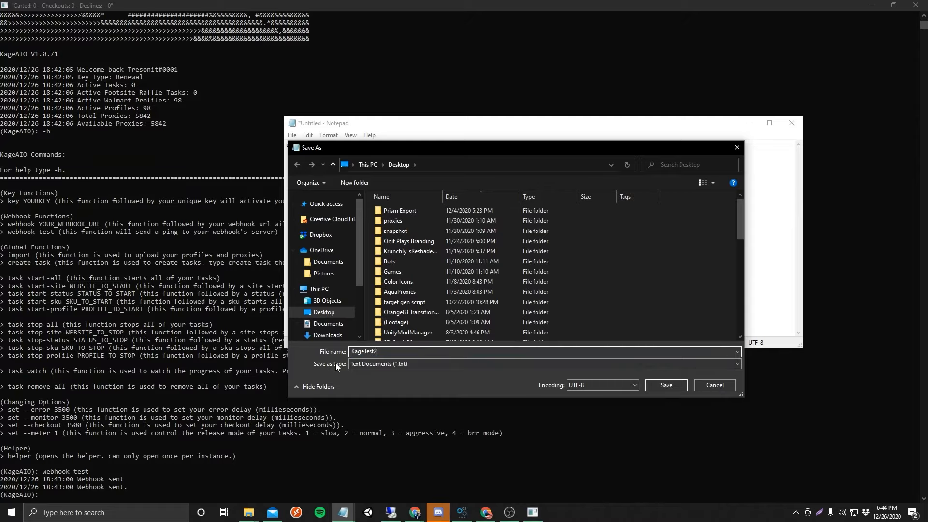
{"action": "left_click", "coordinate": [658, 384]}
- Start a proxies import in the KageAIO console with the proxy group name Test2
{"action": "left_click", "coordinate": [137, 501]}
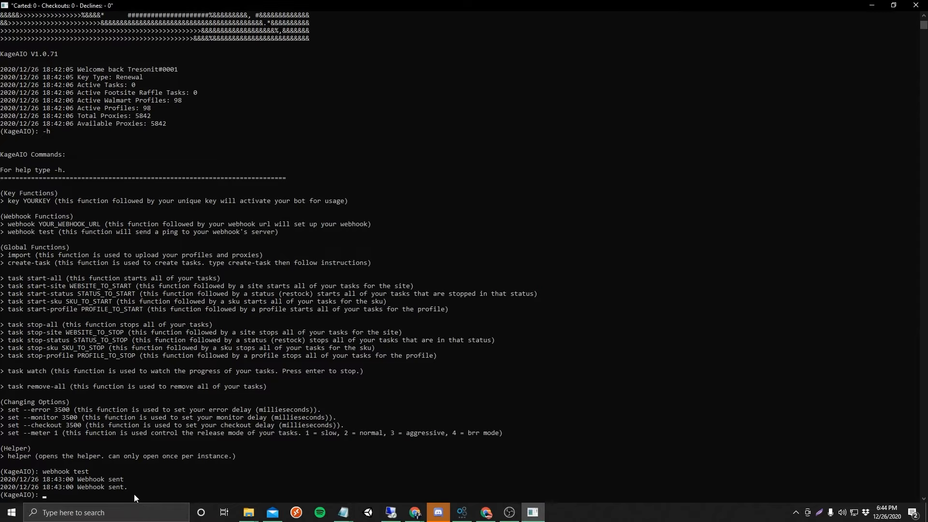
{"action": "type", "text": "import"}
{"action": "key", "text": "Return"}
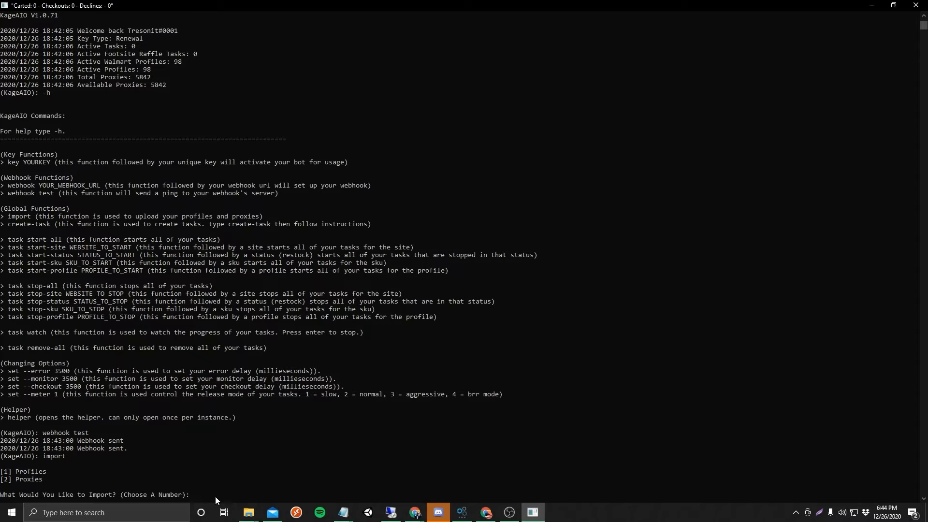
{"action": "type", "text": "2"}
{"action": "key", "text": "Return"}
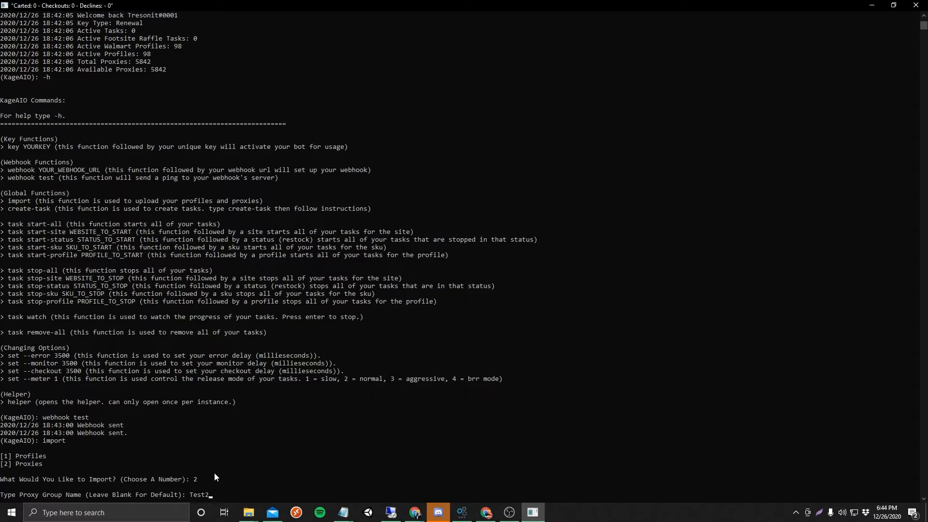
{"action": "key", "text": "Return"}
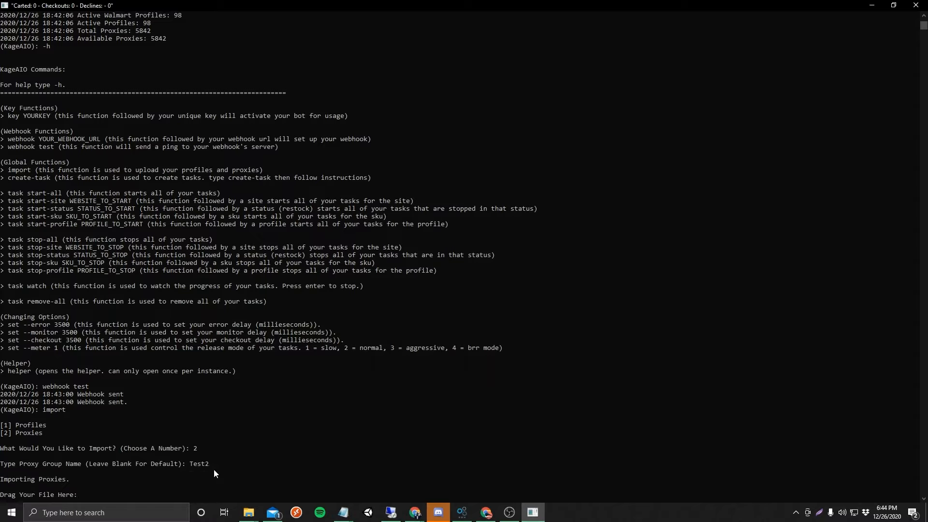
- Supply KageTest2.txt from the Desktop as the proxy file and run the import
{"action": "left_click", "coordinate": [252, 516]}
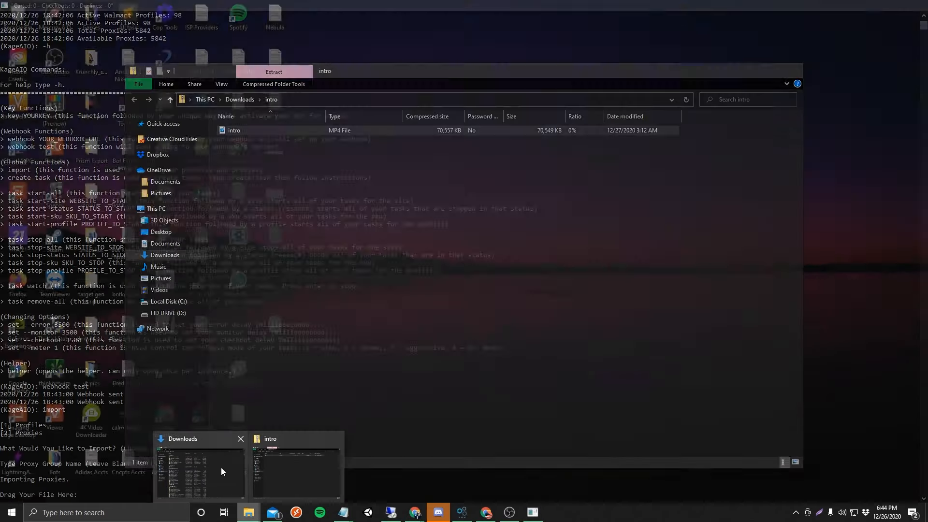
{"action": "left_click", "coordinate": [222, 467]}
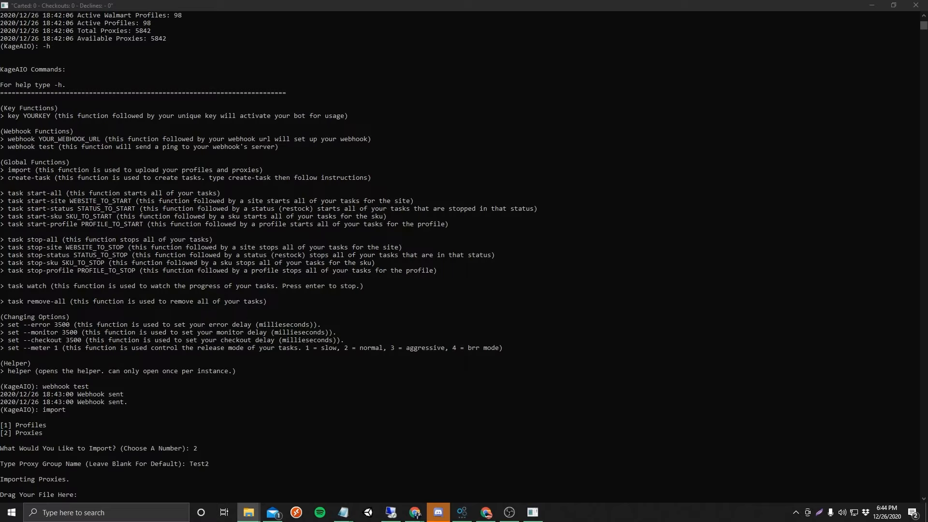
{"action": "left_click_drag", "start_coordinate": [430, 382], "coordinate": [158, 484]}
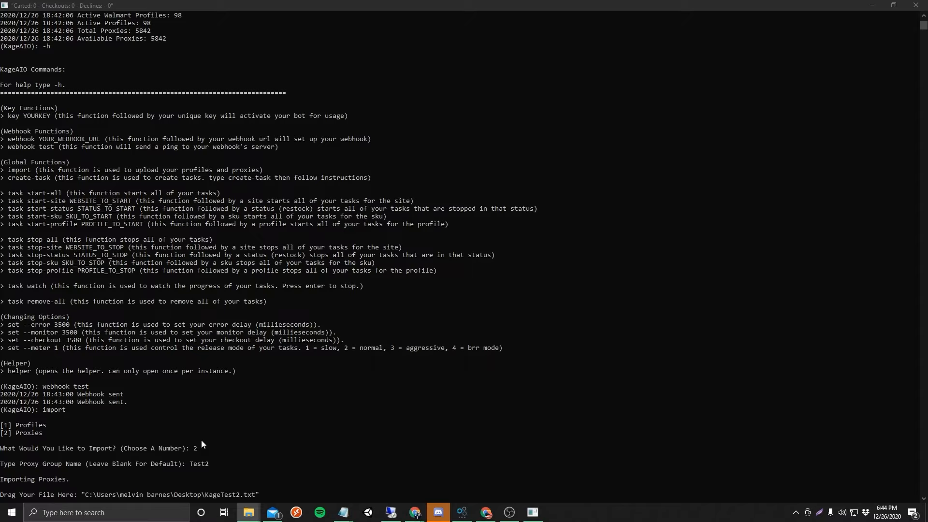
{"action": "left_click", "coordinate": [274, 494]}
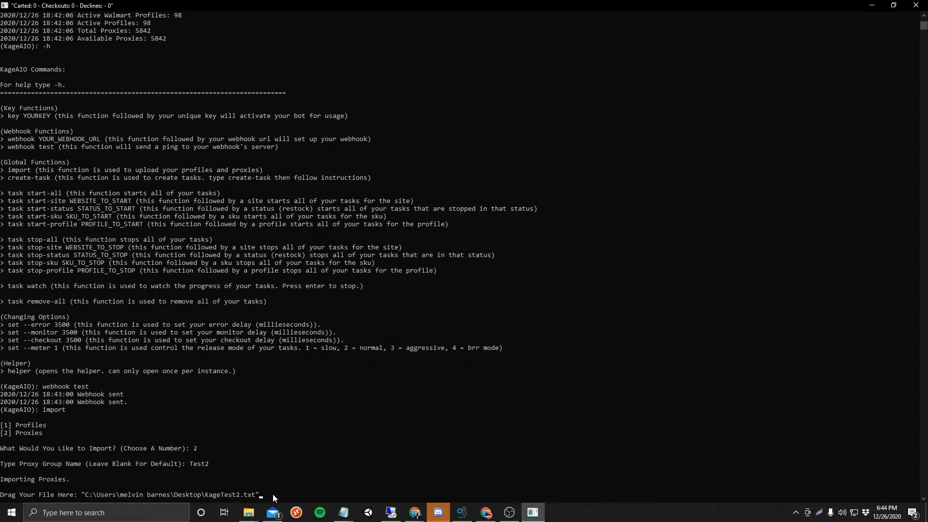
{"action": "key", "text": "Return"}
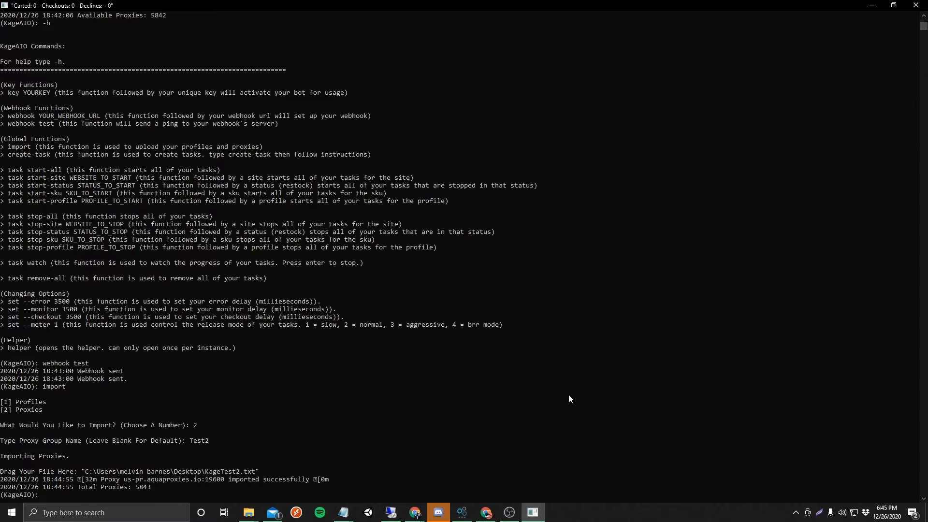
- Switch to Discord, view the profile sheet linked in the import-profiles channel, and minimize the browser and Discord
{"action": "left_click", "coordinate": [438, 512]}
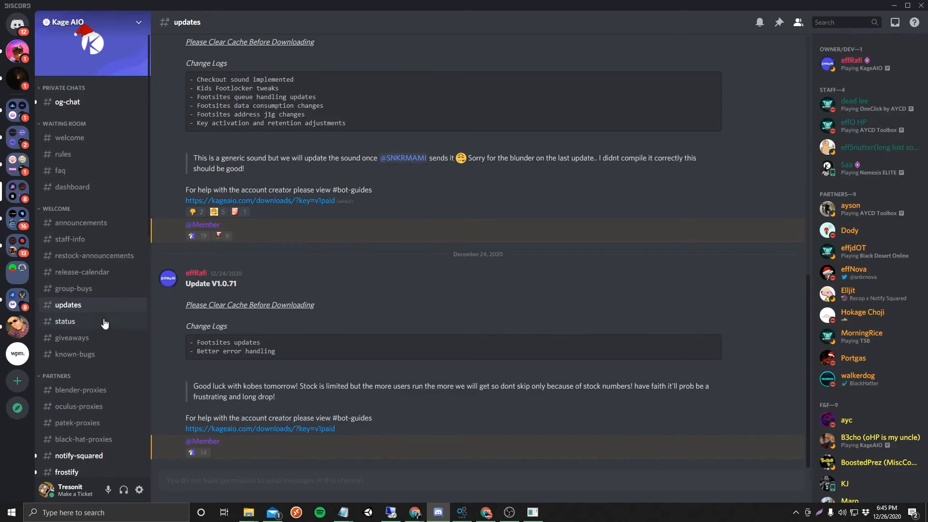
{"action": "scroll", "coordinate": [104, 323], "scroll_direction": "down", "scroll_amount": 10}
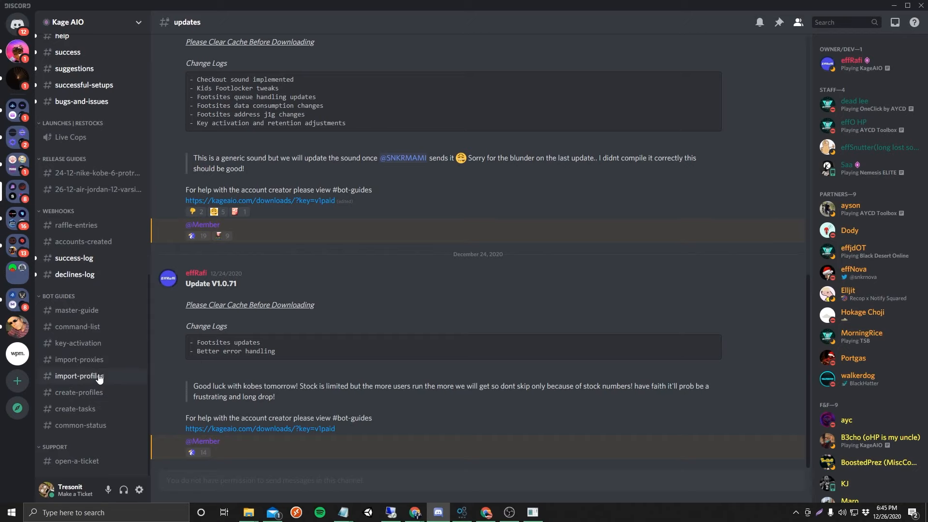
{"action": "left_click", "coordinate": [99, 375]}
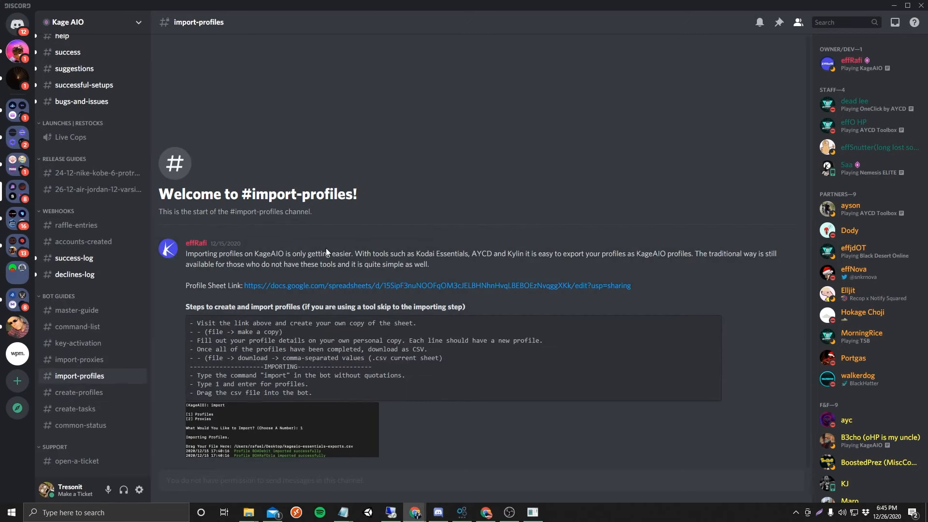
{"action": "left_click_drag", "start_coordinate": [462, 263], "coordinate": [463, 1]}
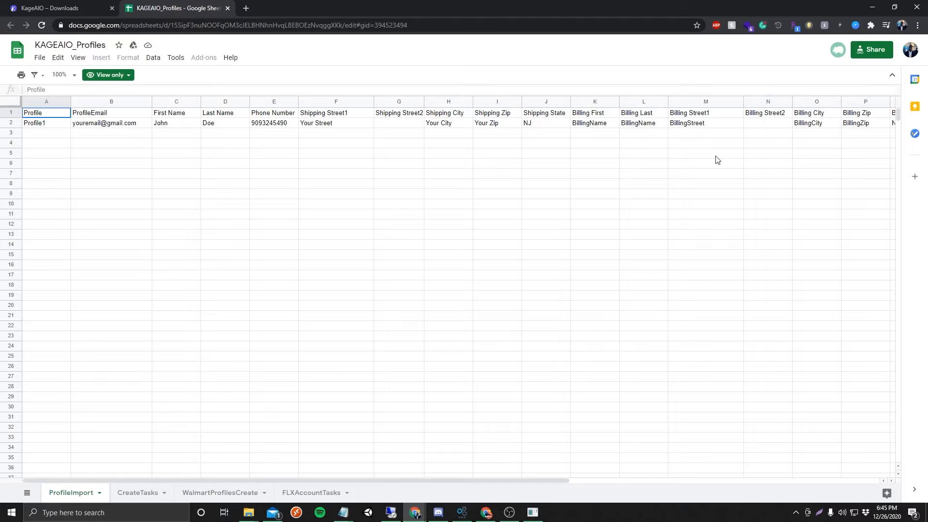
{"action": "left_click", "coordinate": [879, 5]}
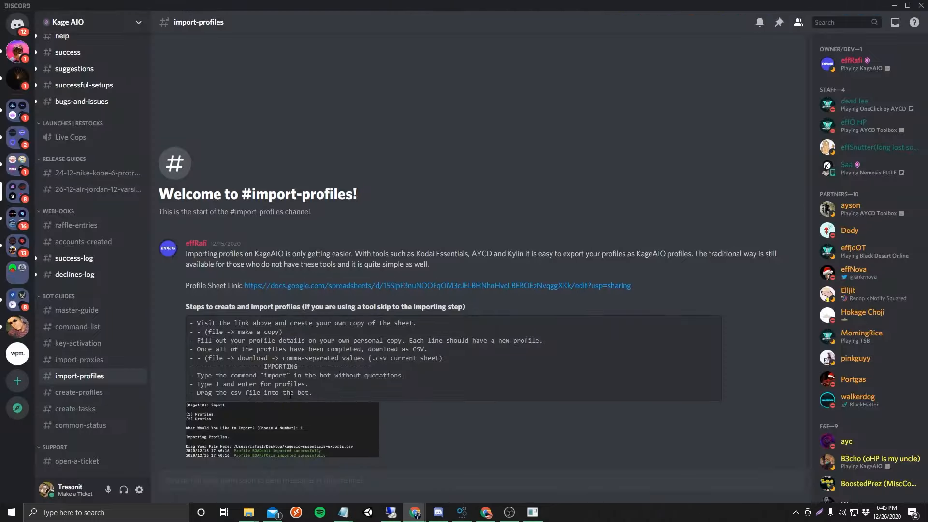
{"action": "left_click", "coordinate": [890, 6]}
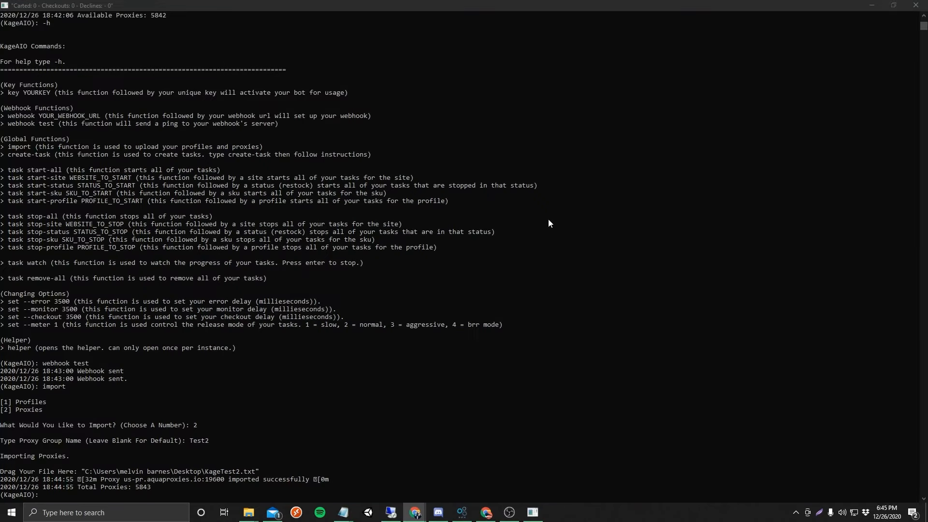
- Start a profiles import in the KageAIO console and supply kage_aio (3).csv from the Downloads folder
{"action": "left_click", "coordinate": [126, 494]}
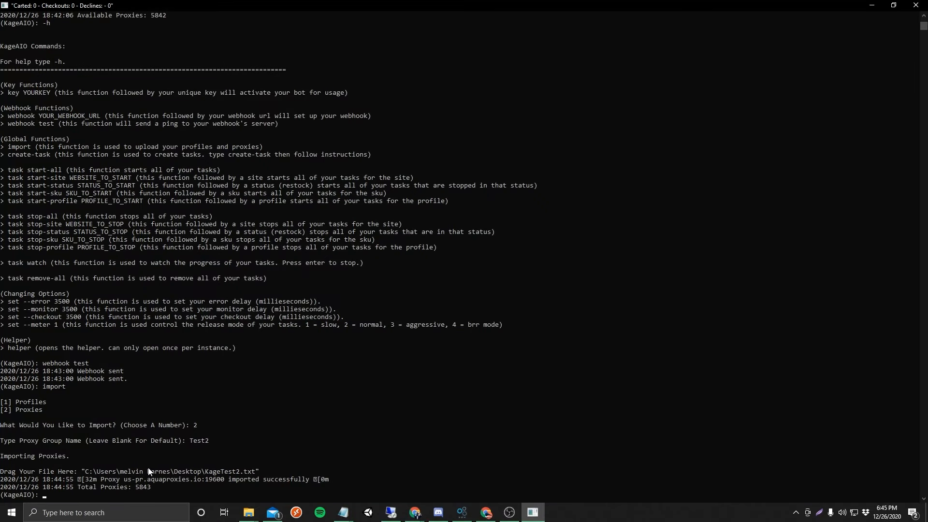
{"action": "type", "text": "import"}
{"action": "key", "text": "Return"}
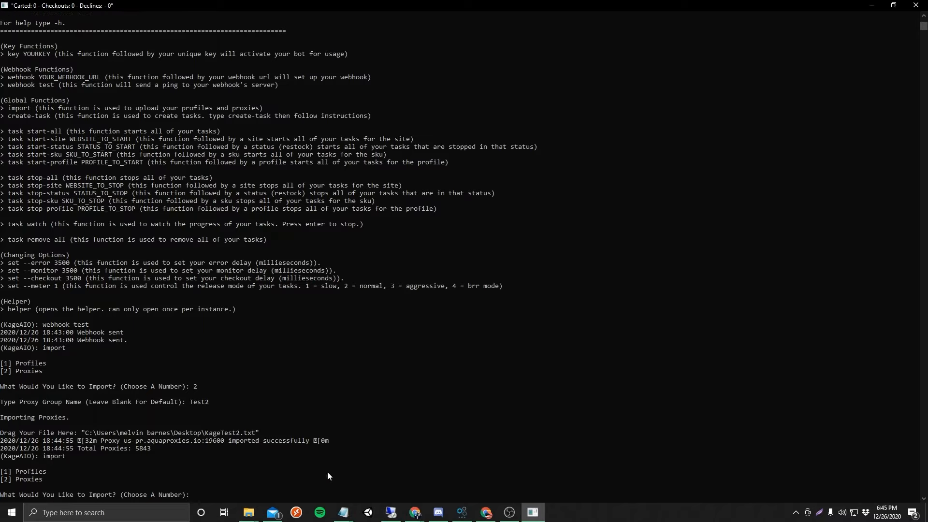
{"action": "type", "text": "1"}
{"action": "key", "text": "Return"}
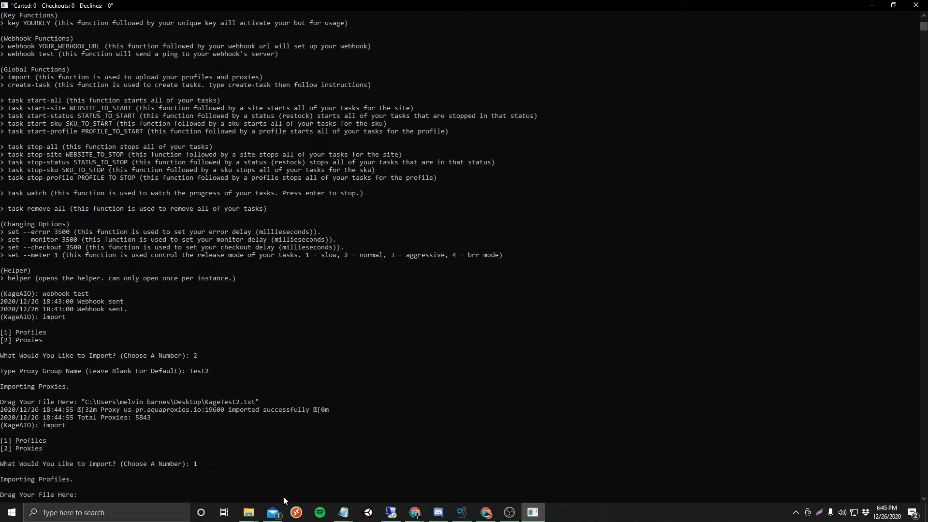
{"action": "left_click_drag", "start_coordinate": [252, 518], "coordinate": [136, 488]}
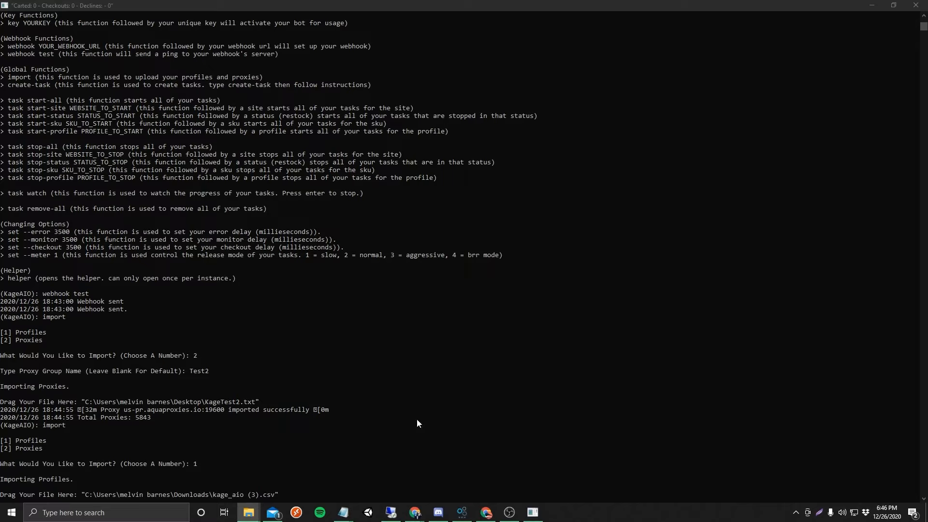
{"action": "left_click", "coordinate": [317, 491]}
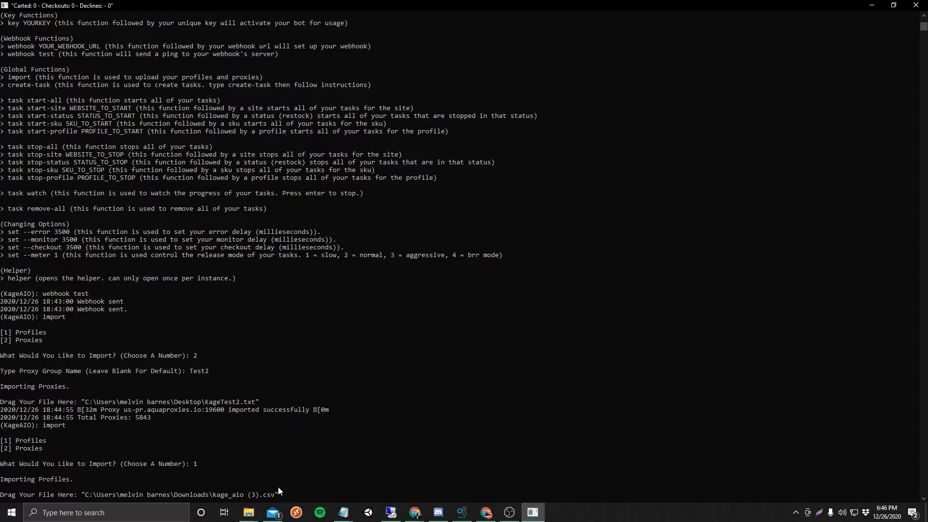
- Erase the profile file path and submit the import prompt without a file
{"action": "key", "text": "BackSpace"}
{"action": "key", "text": "BackSpace"}
{"action": "key", "text": "BackSpace"}
{"action": "key", "text": "BackSpace"}
{"action": "key", "text": "BackSpace"}
{"action": "key", "text": "BackSpace"}
{"action": "key", "text": "BackSpace"}
{"action": "key", "text": "BackSpace"}
{"action": "key", "text": "BackSpace"}
{"action": "key", "text": "BackSpace"}
{"action": "key", "text": "BackSpace"}
{"action": "key", "text": "BackSpace"}
{"action": "key", "text": "BackSpace"}
{"action": "key", "text": "BackSpace"}
{"action": "key", "text": "BackSpace"}
{"action": "key", "text": "BackSpace"}
{"action": "key", "text": "BackSpace"}
{"action": "key", "text": "BackSpace"}
{"action": "key", "text": "BackSpace"}
{"action": "key", "text": "BackSpace"}
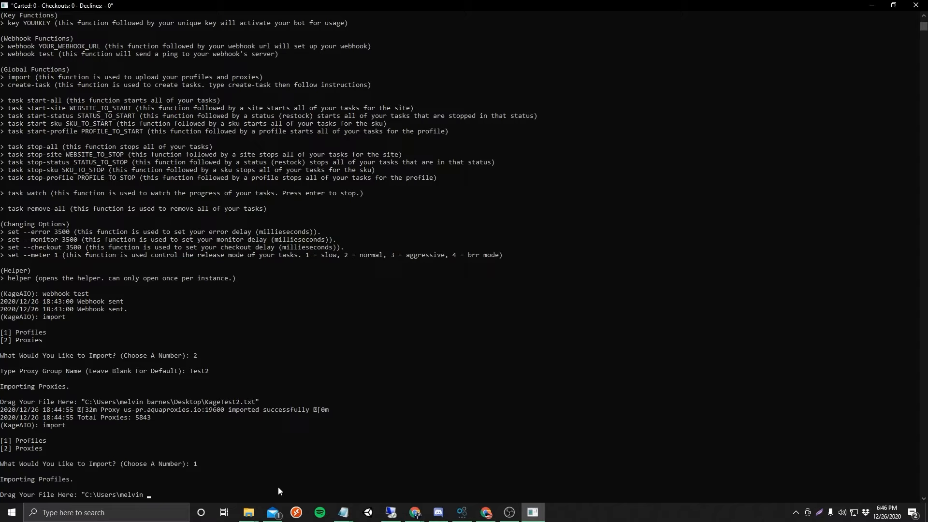
{"action": "key", "text": "BackSpace"}
{"action": "key", "text": "BackSpace"}
{"action": "key", "text": "Return"}
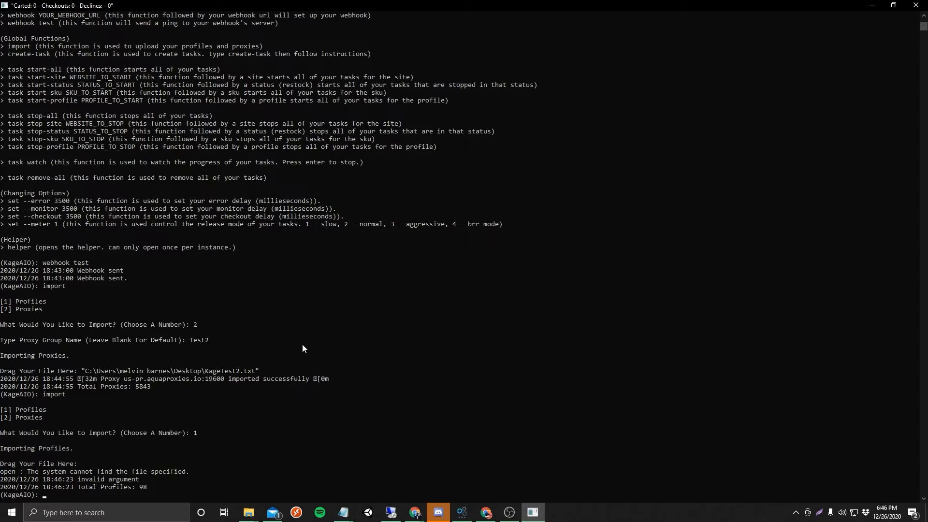
- Start creating a task in the console with task type Drop Site and Footlocker US as the site
{"action": "type", "text": "create-task"}
{"action": "key", "text": "Return"}
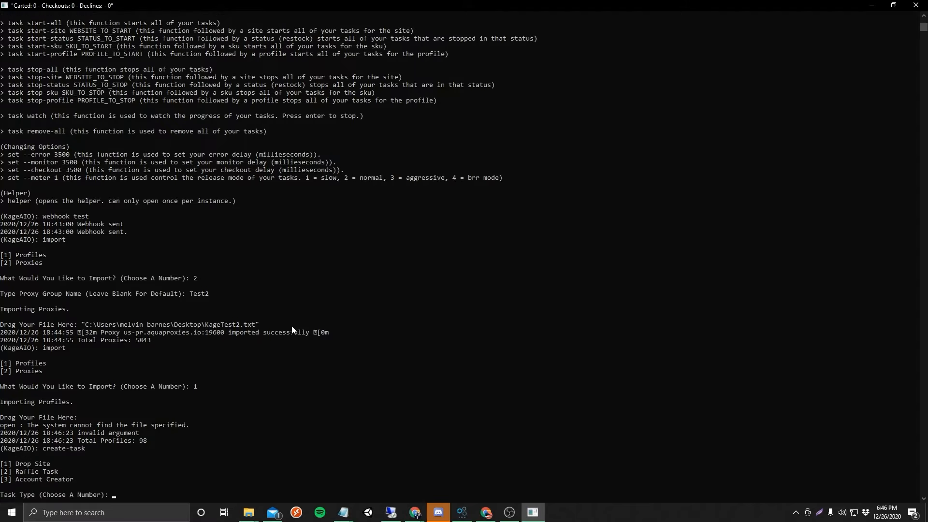
{"action": "type", "text": "1"}
{"action": "key", "text": "Return"}
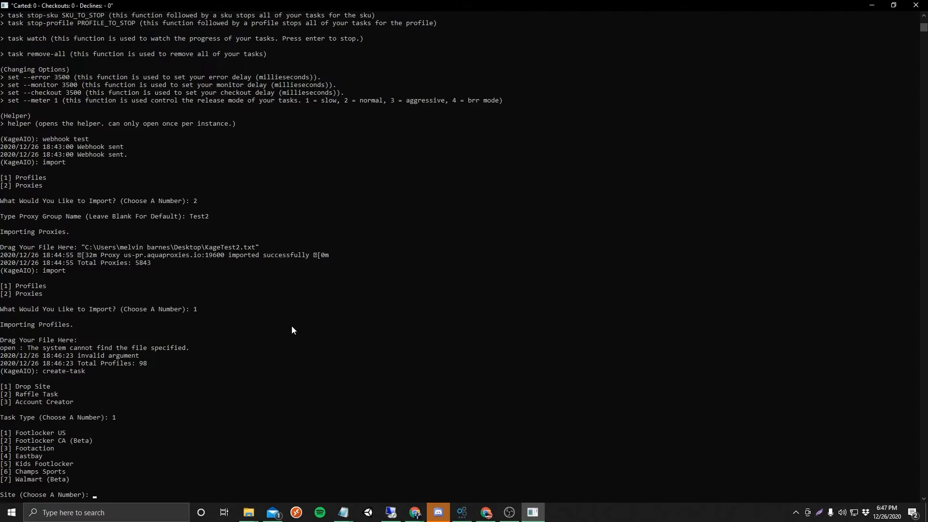
{"action": "type", "text": "1"}
{"action": "key", "text": "Return"}
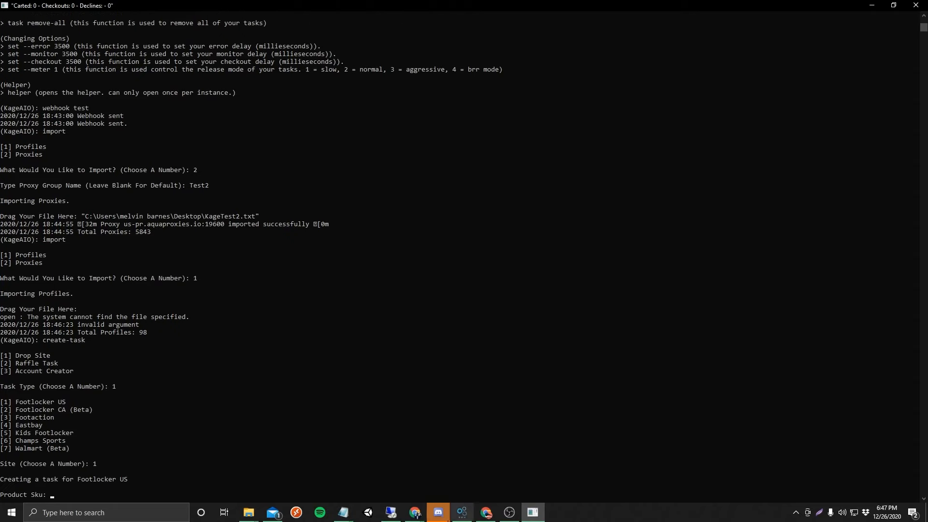
- Switch to Discord and copy the Footlocker men's SKU 013602FL from the 26-12-air-jordan-12-varsity-red release guide
{"action": "left_click", "coordinate": [438, 511]}
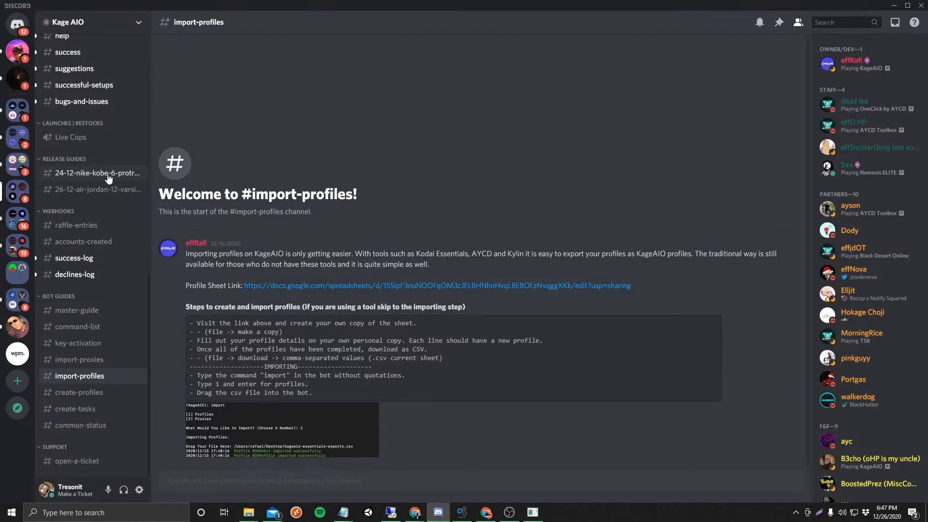
{"action": "left_click", "coordinate": [128, 192]}
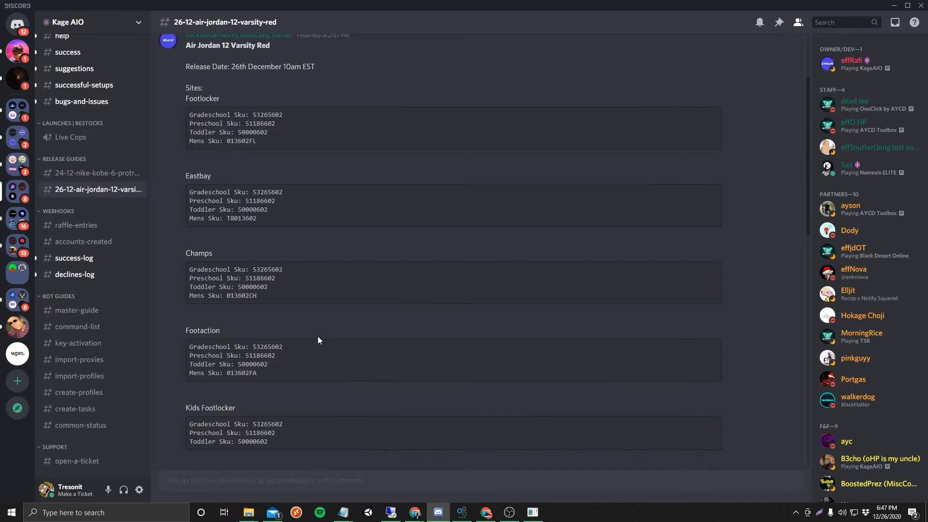
{"action": "scroll", "coordinate": [291, 324], "scroll_direction": "up", "scroll_amount": 3}
{"action": "double_click", "coordinate": [237, 251]}
{"action": "right_click", "coordinate": [252, 257]}
{"action": "left_click", "coordinate": [264, 260]}
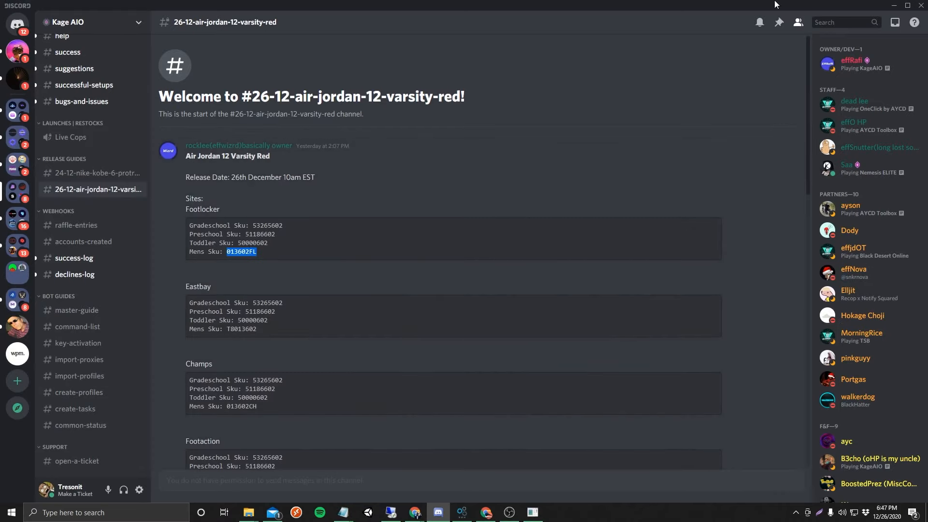
- Return to the KageAIO console and submit the copied SKU 013602FL as the product SKU
{"action": "key", "text": "alt+Tab"}
{"action": "left_click", "coordinate": [149, 494]}
{"action": "right_click", "coordinate": [149, 494]}
{"action": "key", "text": "Return"}
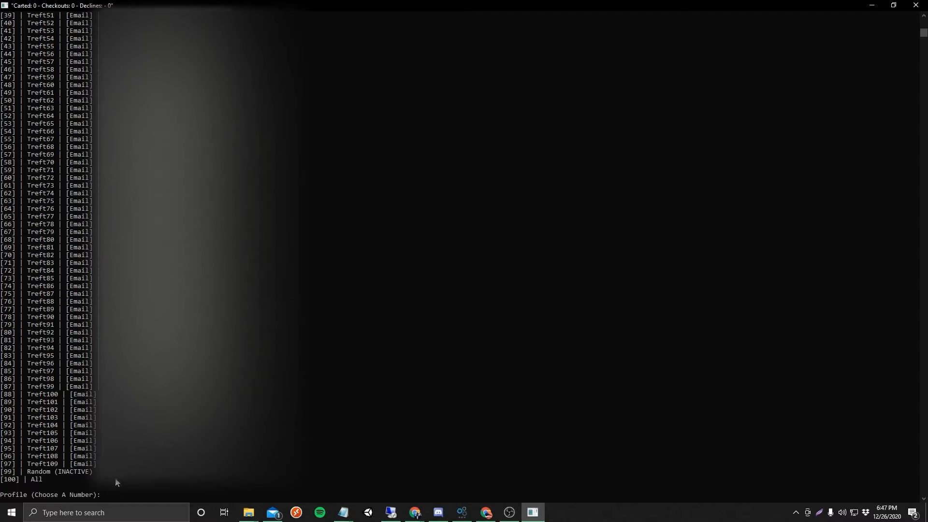
- Choose option 100 (All) for the profiles and set the task quantity to 2
{"action": "type", "text": "100"}
{"action": "key", "text": "Return"}
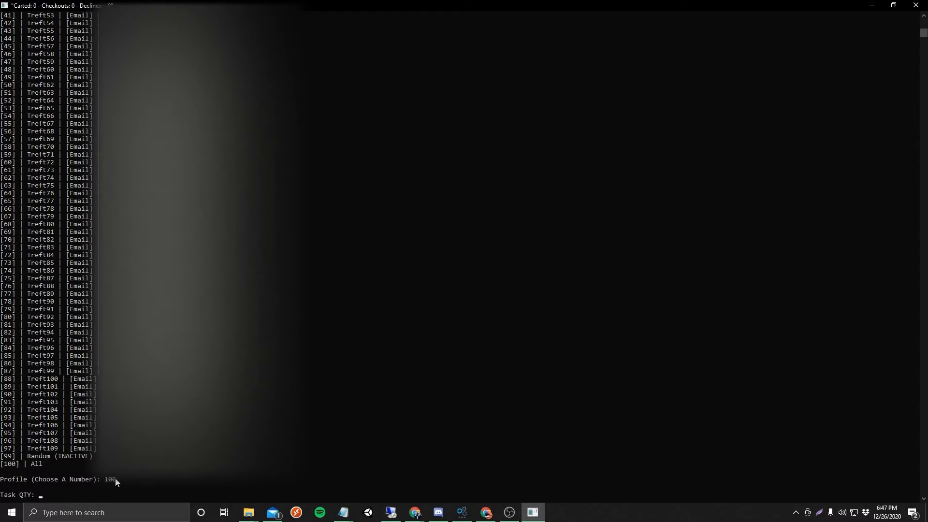
{"action": "type", "text": "2"}
{"action": "key", "text": "Return"}
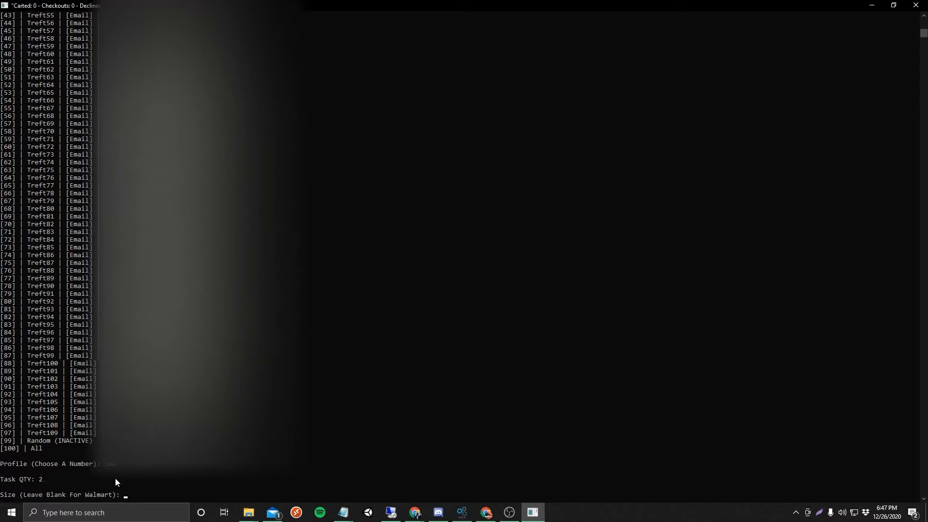
- Set the task size to random
{"action": "type", "text": "rando"}
{"action": "type", "text": "8.5,9.5,10"}
{"action": "key", "text": "BackSpace"}
{"action": "key", "text": "BackSpace"}
{"action": "key", "text": "BackSpace"}
{"action": "key", "text": "BackSpace"}
{"action": "key", "text": "BackSpace"}
{"action": "key", "text": "BackSpace"}
{"action": "type", "text": "random"}
{"action": "key", "text": "Return"}
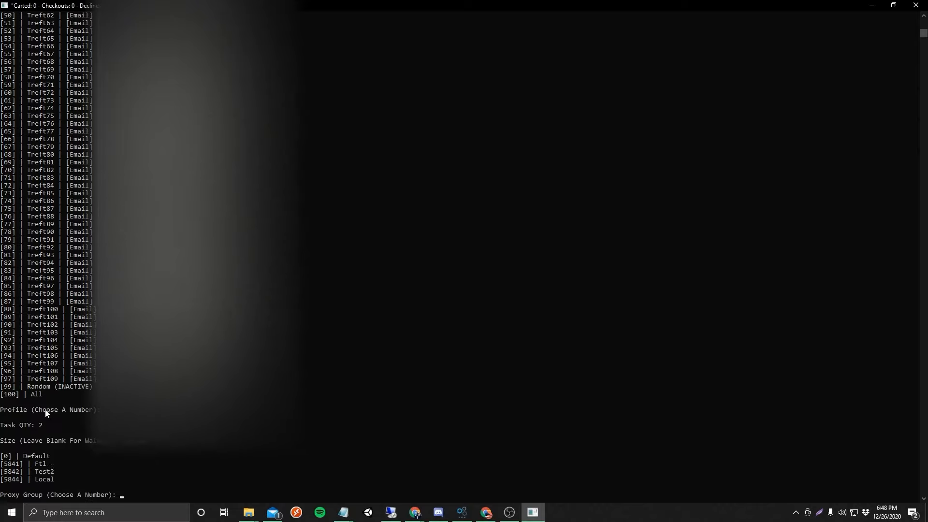
- Choose the Local proxy group (5844), then decline both account use and address jigging to create the tasks
{"action": "scroll", "coordinate": [41, 435], "scroll_direction": "down", "scroll_amount": 2}
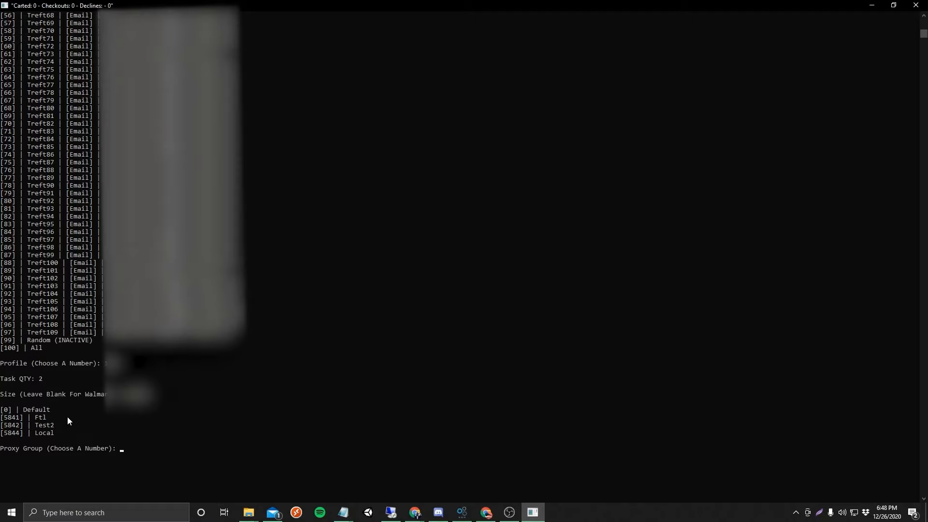
{"action": "type", "text": "5844"}
{"action": "key", "text": "Return"}
{"action": "type", "text": "n"}
{"action": "key", "text": "Return"}
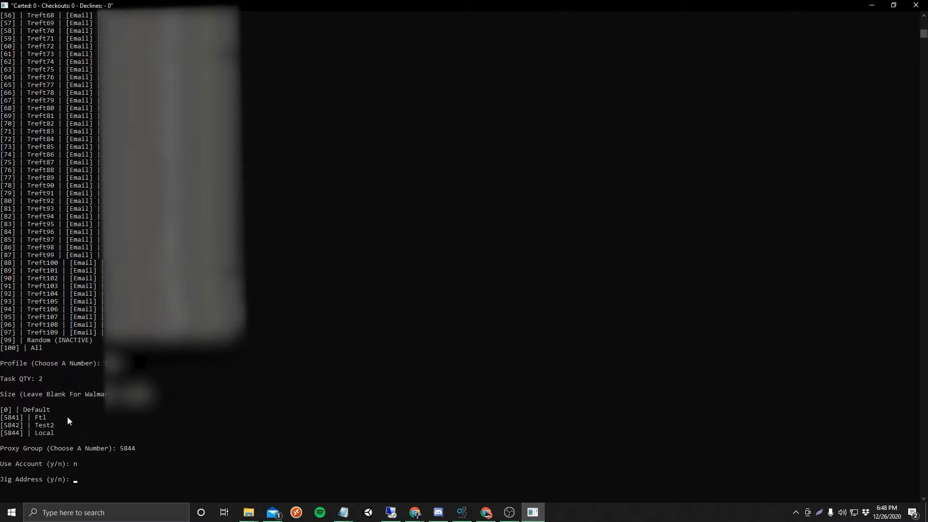
{"action": "type", "text": "y"}
{"action": "key", "text": "BackSpace"}
{"action": "type", "text": "n"}
{"action": "key", "text": "Return"}
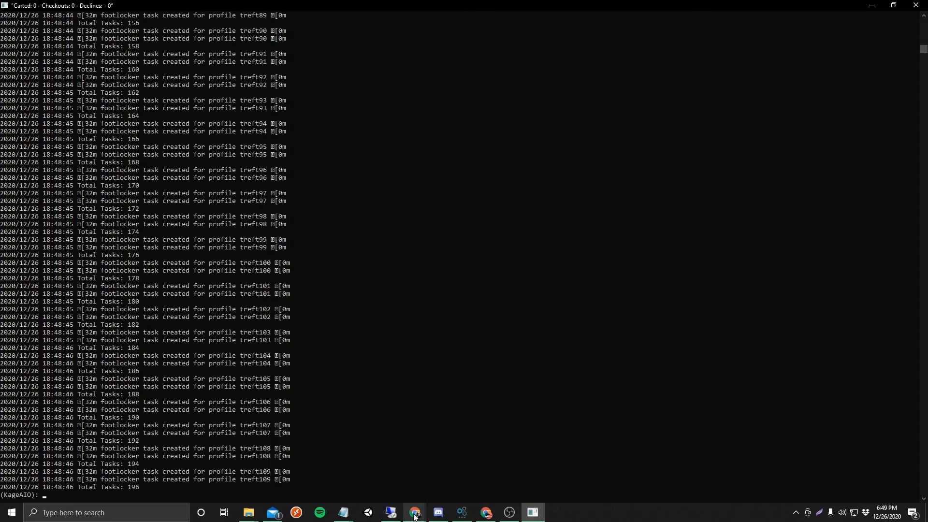
- Switch to the browser and examine the input columns and Task Command formula in the CreateTasks sheet of KAGEAIO_Profiles
{"action": "left_click", "coordinate": [432, 514]}
{"action": "left_click", "coordinate": [80, 375]}
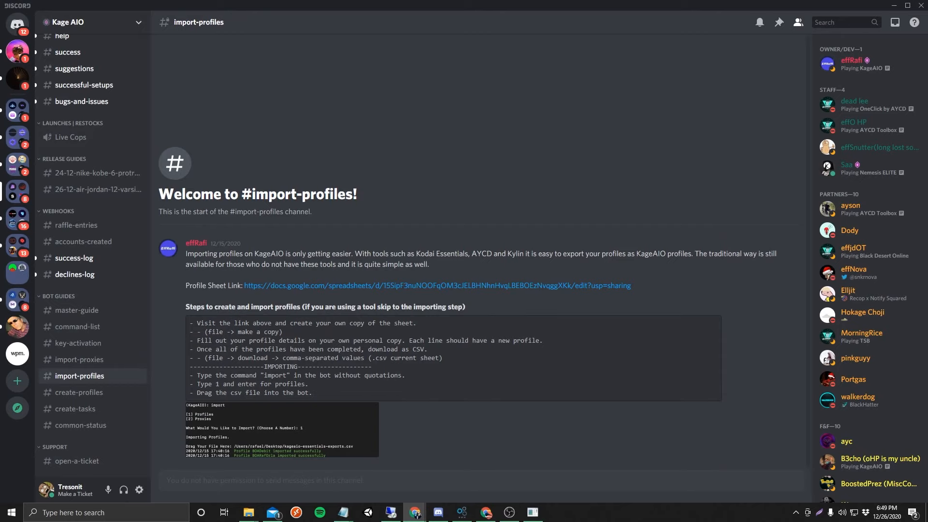
{"action": "left_click_drag", "start_coordinate": [925, 386], "coordinate": [318, 0]}
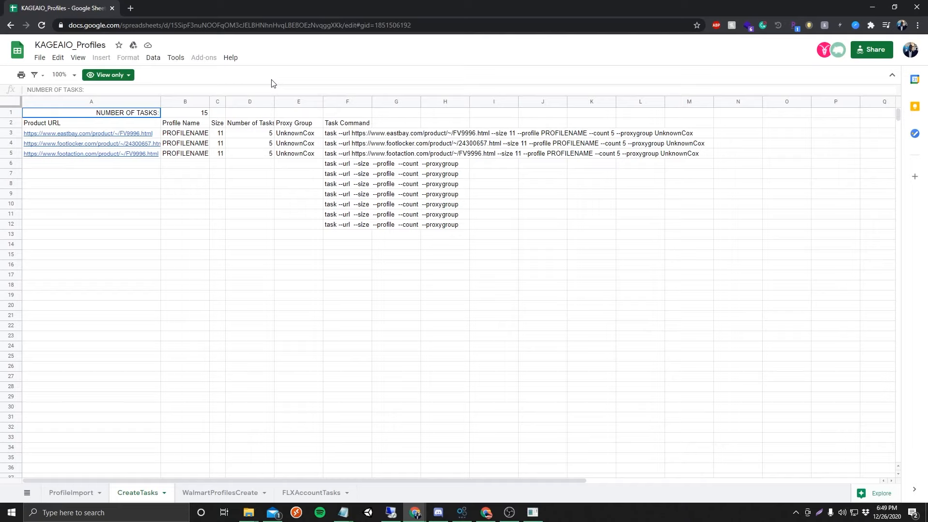
{"action": "left_click", "coordinate": [95, 133]}
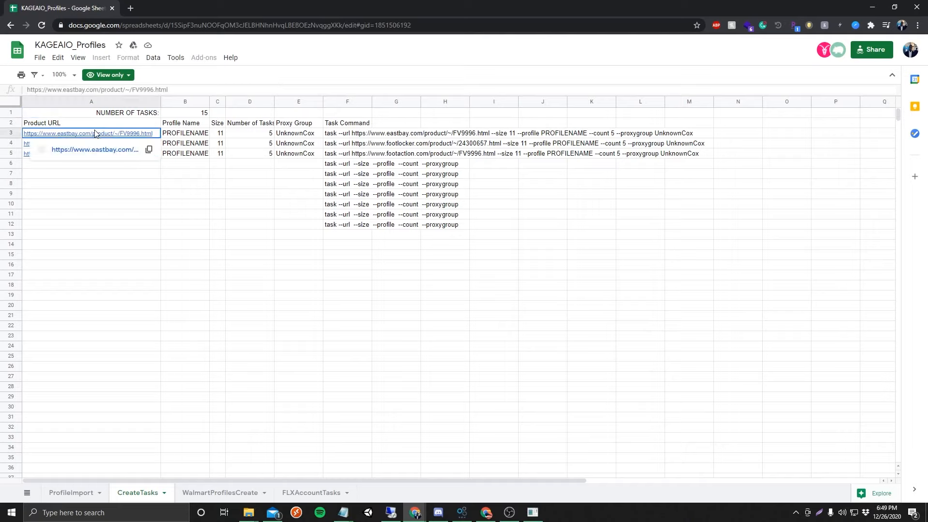
{"action": "left_click", "coordinate": [187, 136]}
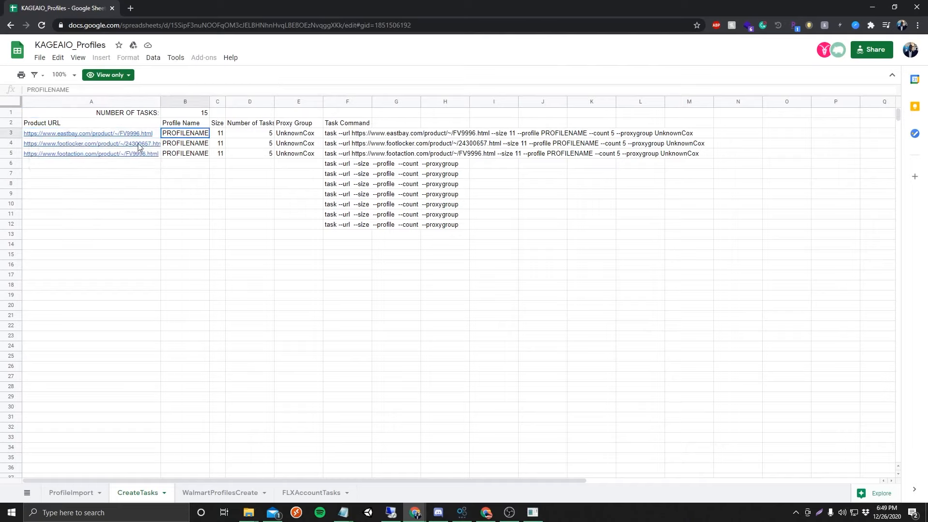
{"action": "left_click", "coordinate": [220, 134]}
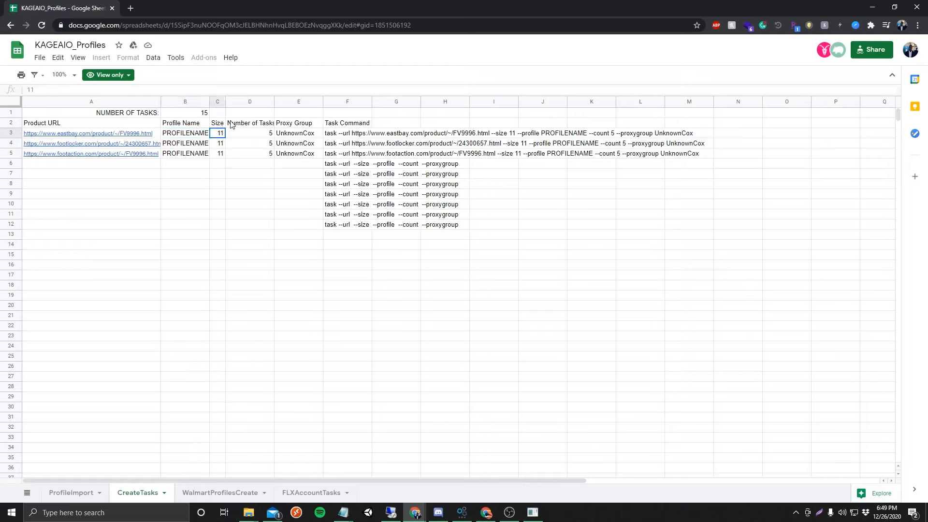
{"action": "left_click", "coordinate": [251, 134]}
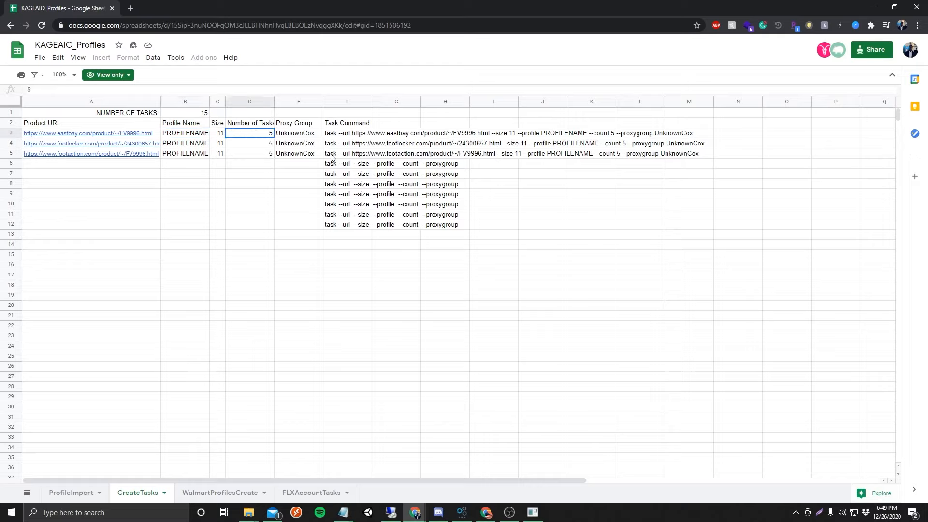
{"action": "left_click", "coordinate": [302, 135]}
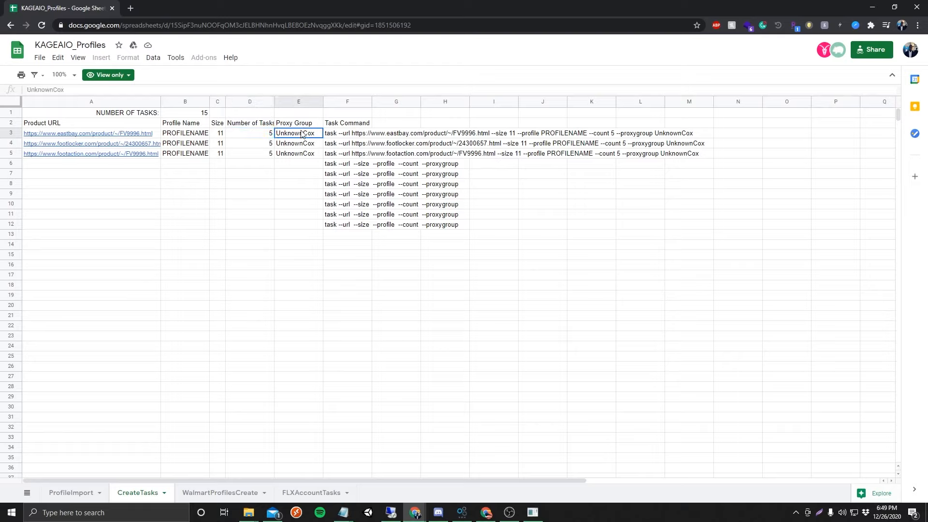
{"action": "left_click", "coordinate": [335, 136]}
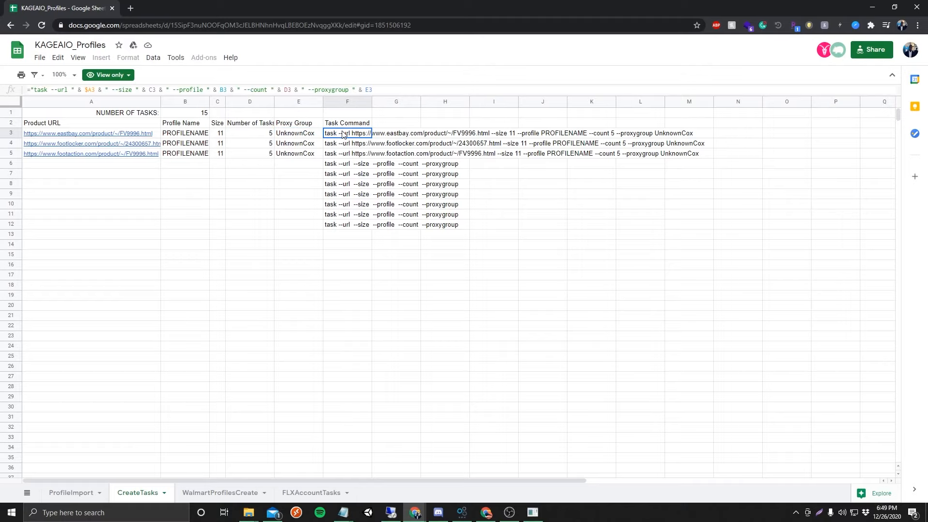
{"action": "left_click_drag", "start_coordinate": [311, 136], "coordinate": [91, 134]}
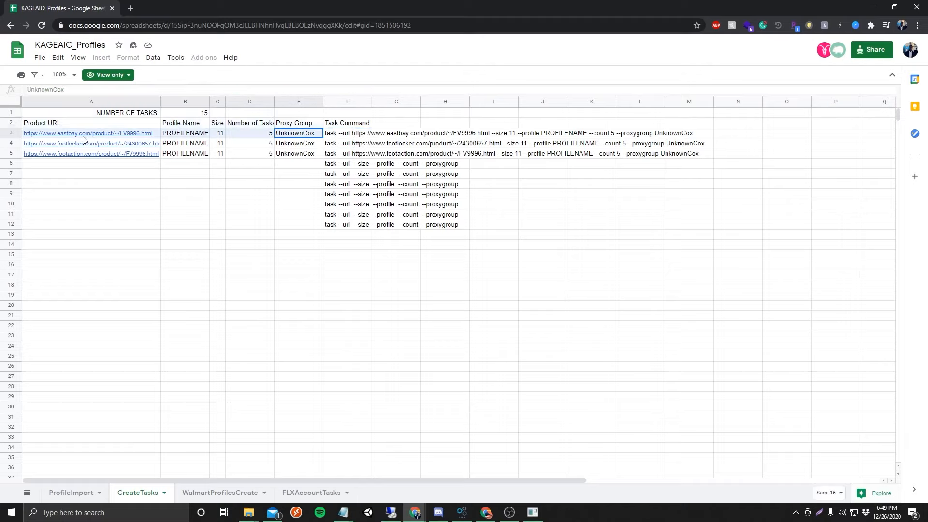
- Copy the Eastbay task command from row 3 of the sheet and run it in the KageAIO console
{"action": "left_click", "coordinate": [336, 137]}
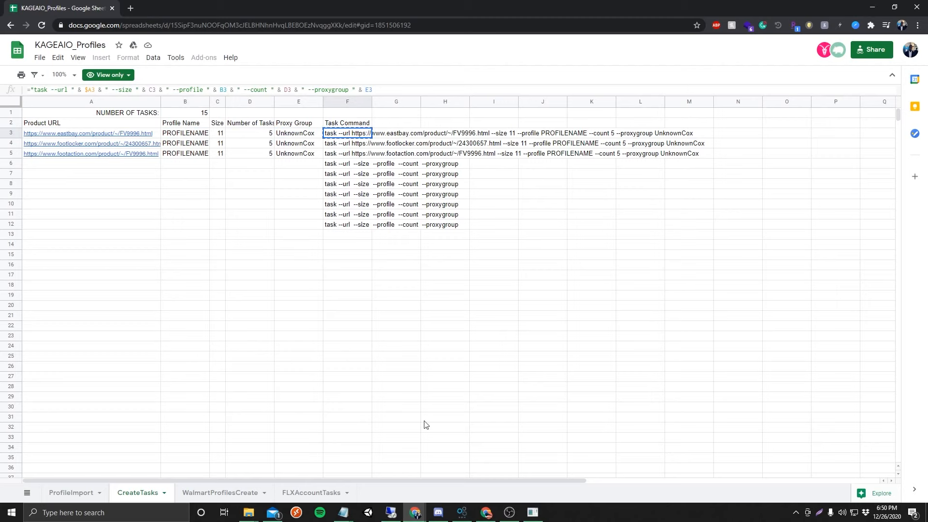
{"action": "left_click", "coordinate": [532, 512]}
{"action": "right_click", "coordinate": [315, 343]}
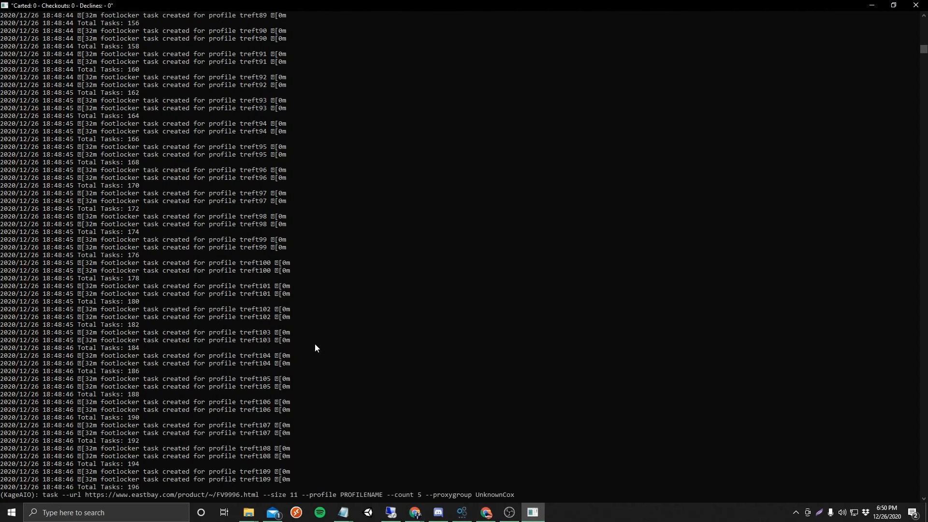
{"action": "key", "text": "Return"}
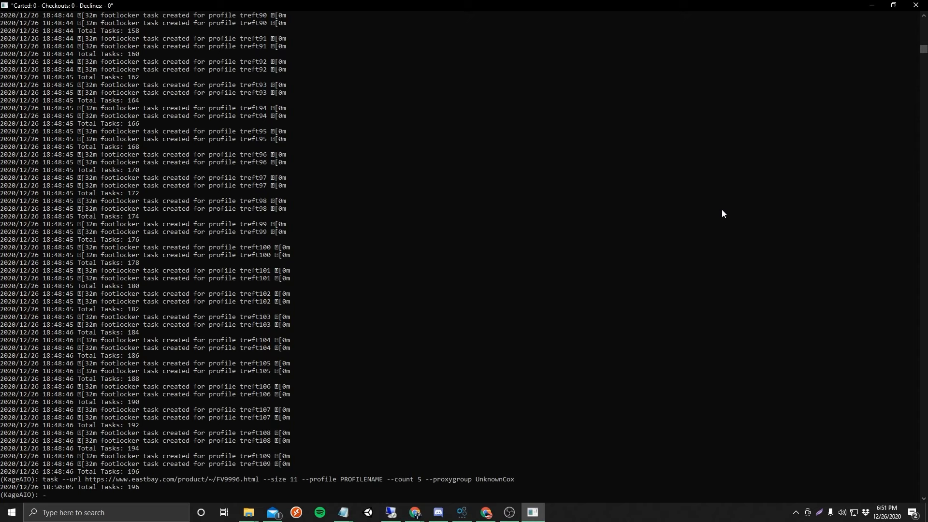
- List the available console commands with -h
{"action": "key", "text": "Return"}
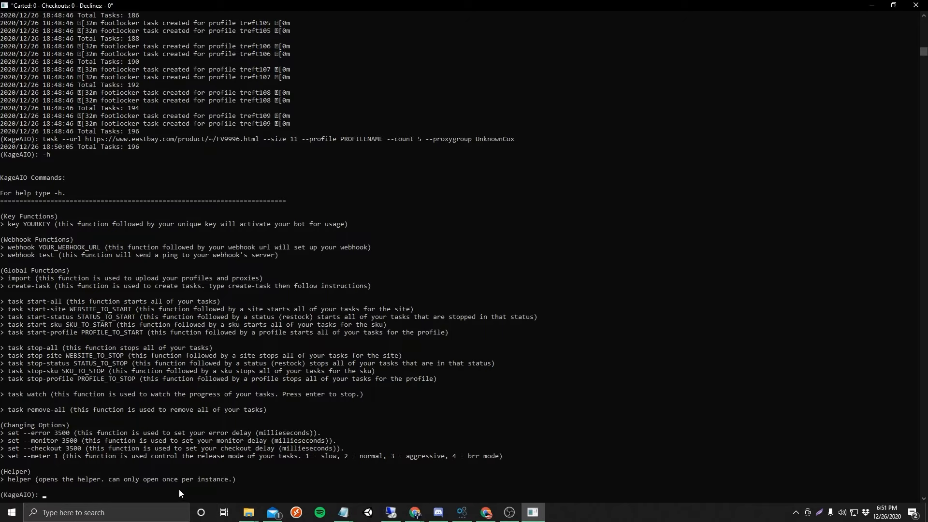
{"action": "type", "text": "task start-site footlocker"}
{"action": "key", "text": "BackSpace"}
{"action": "key", "text": "BackSpace"}
{"action": "key", "text": "BackSpace"}
{"action": "key", "text": "BackSpace"}
{"action": "key", "text": "BackSpace"}
{"action": "key", "text": "BackSpace"}
{"action": "key", "text": "BackSpace"}
{"action": "key", "text": "BackSpace"}
{"action": "key", "text": "BackSpace"}
{"action": "key", "text": "BackSpace"}
{"action": "type", "text": "footlocke"}
{"action": "key", "text": "BackSpace"}
{"action": "key", "text": "BackSpace"}
{"action": "key", "text": "BackSpace"}
{"action": "key", "text": "BackSpace"}
{"action": "key", "text": "BackSpace"}
{"action": "key", "text": "BackSpace"}
{"action": "key", "text": "BackSpace"}
{"action": "key", "text": "BackSpace"}
{"action": "key", "text": "BackSpace"}
{"action": "key", "text": "BackSpace"}
{"action": "key", "text": "BackSpace"}
{"action": "key", "text": "BackSpace"}
{"action": "key", "text": "BackSpace"}
{"action": "key", "text": "BackSpace"}
{"action": "key", "text": "BackSpace"}
{"action": "key", "text": "BackSpace"}
{"action": "key", "text": "BackSpace"}
{"action": "key", "text": "BackSpace"}
{"action": "key", "text": "BackSpace"}
{"action": "key", "text": "BackSpace"}
- Watch the progress of the tasks with the task watch command, and stop watching
{"action": "type", "text": "task watch"}
{"action": "key", "text": "Return"}
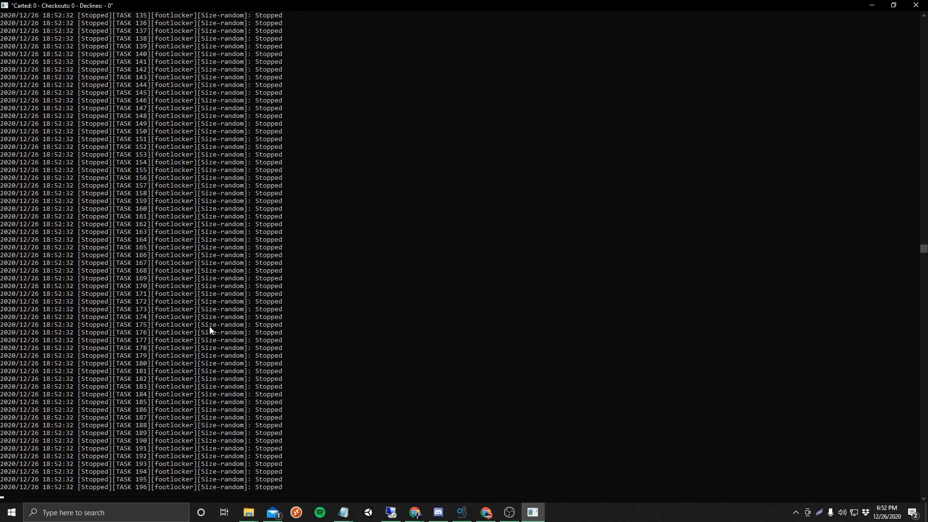
{"action": "key", "text": "Return"}
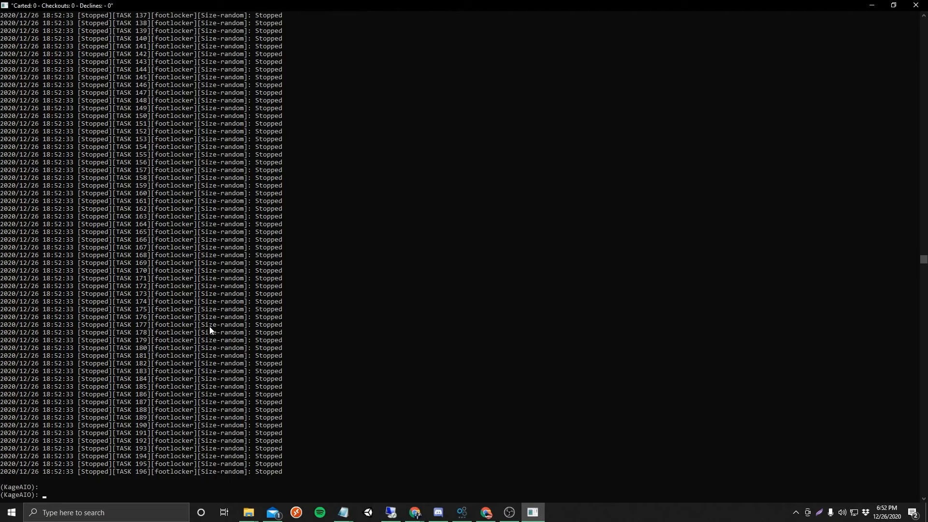
- Display the command help with -h, then open the helper window, look over its controls and exit it
{"action": "type", "text": "-h"}
{"action": "key", "text": "Return"}
{"action": "type", "text": "helper"}
{"action": "key", "text": "Return"}
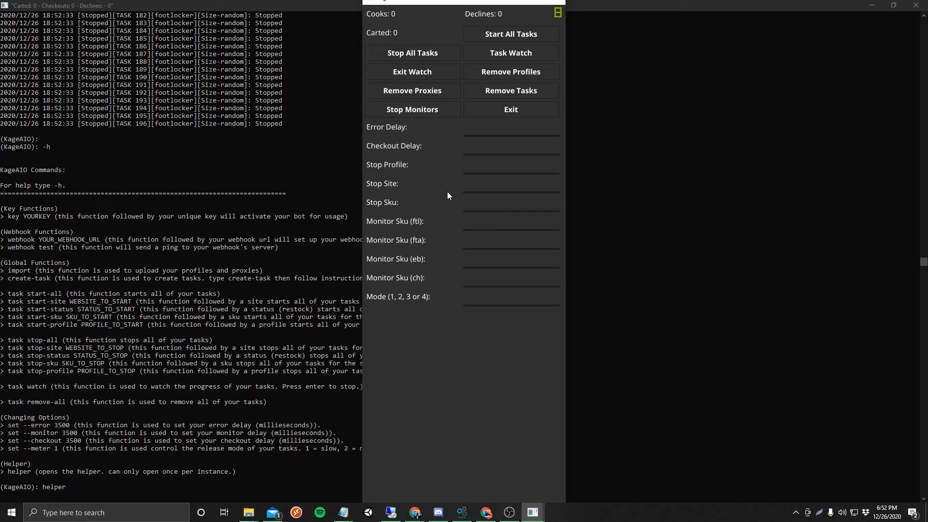
{"action": "left_click", "coordinate": [491, 127]}
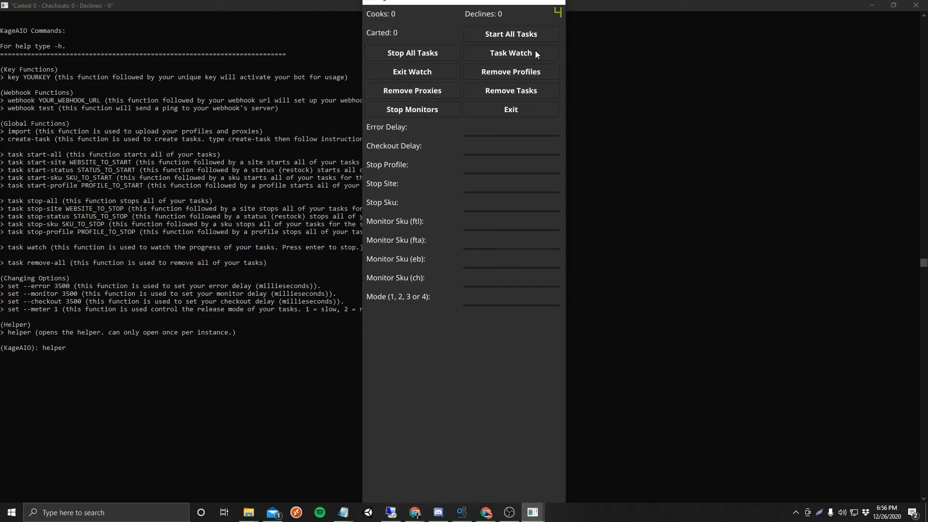
{"action": "left_click", "coordinate": [520, 110]}
- Try to remove tasks by running the remove command and choosing option 3, Task
{"action": "left_click", "coordinate": [207, 356]}
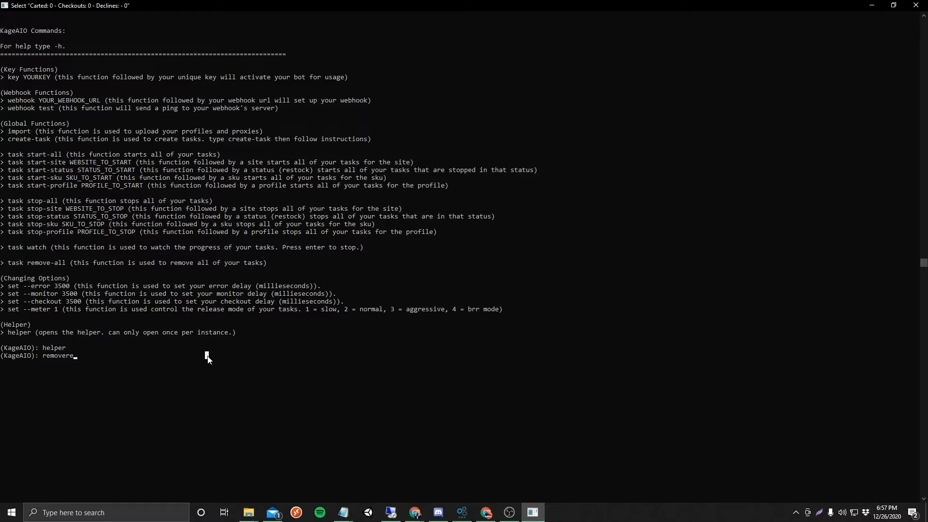
{"action": "key", "text": "Escape"}
{"action": "key", "text": "BackSpace"}
{"action": "key", "text": "BackSpace"}
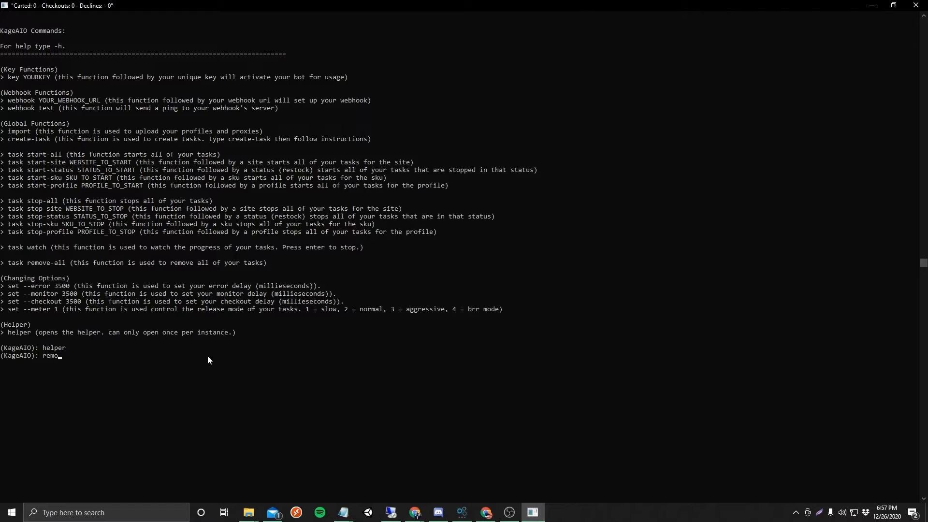
{"action": "key", "text": "Return"}
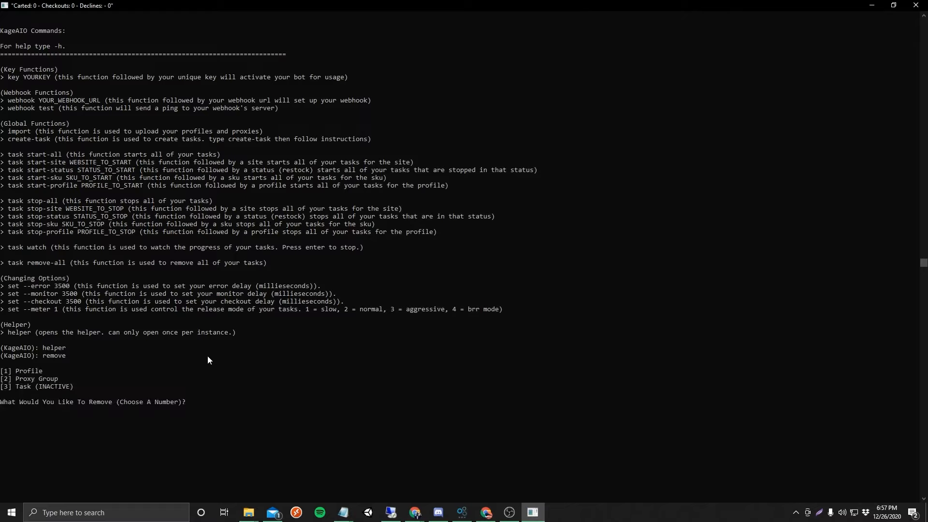
{"action": "type", "text": "3"}
{"action": "key", "text": "Return"}
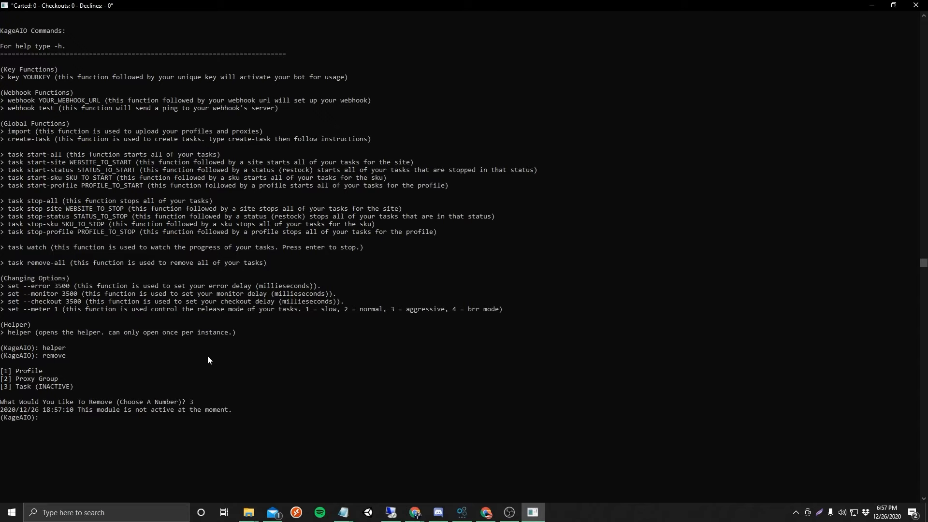
- Stop all tasks with the task stop-all command
{"action": "type", "text": "task stop-all"}
{"action": "key", "text": "Return"}
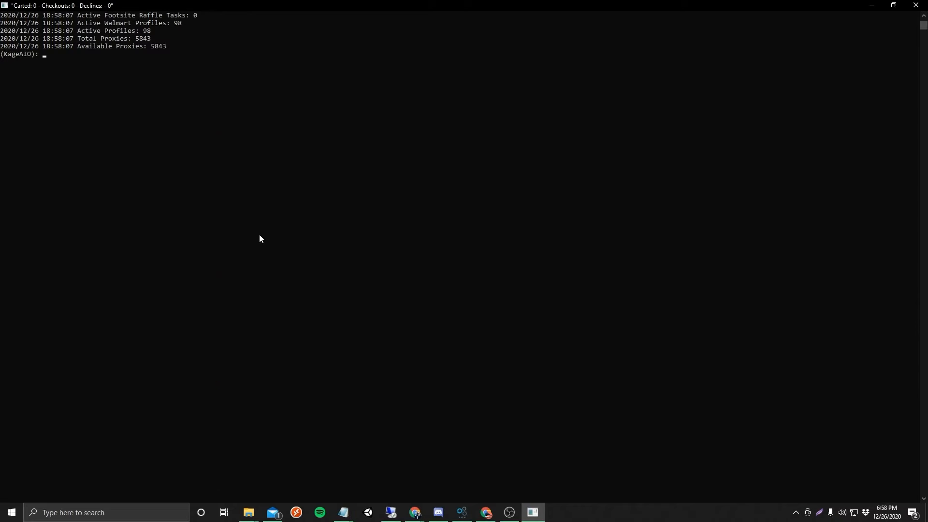
- Display the list of KageAIO commands with the -h help command
{"action": "type", "text": "helper"}
{"action": "key", "text": "BackSpace"}
{"action": "key", "text": "BackSpace"}
{"action": "key", "text": "BackSpace"}
{"action": "key", "text": "BackSpace"}
{"action": "key", "text": "BackSpace"}
{"action": "type", "text": "-h"}
{"action": "key", "text": "Return"}
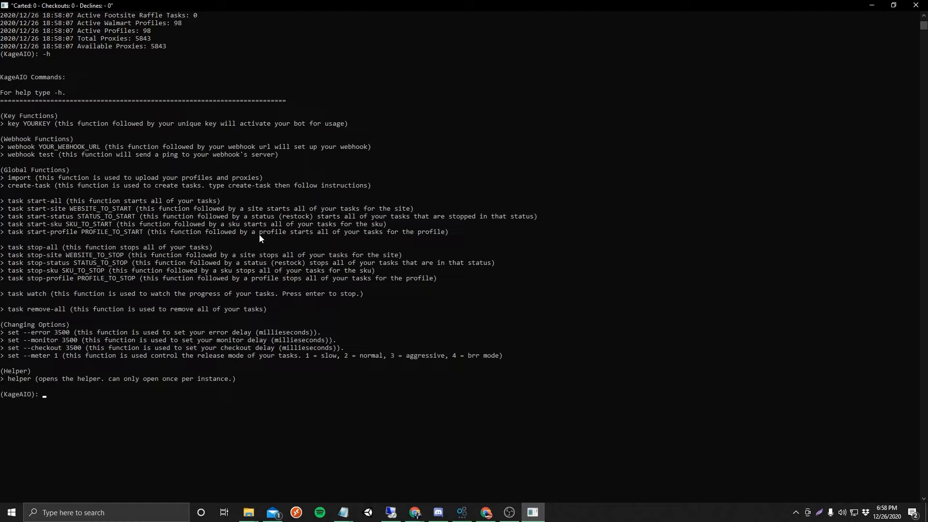
- Open the helper window with the helper command, remove all tasks from it and exit the helper
{"action": "type", "text": "helper"}
{"action": "key", "text": "Return"}
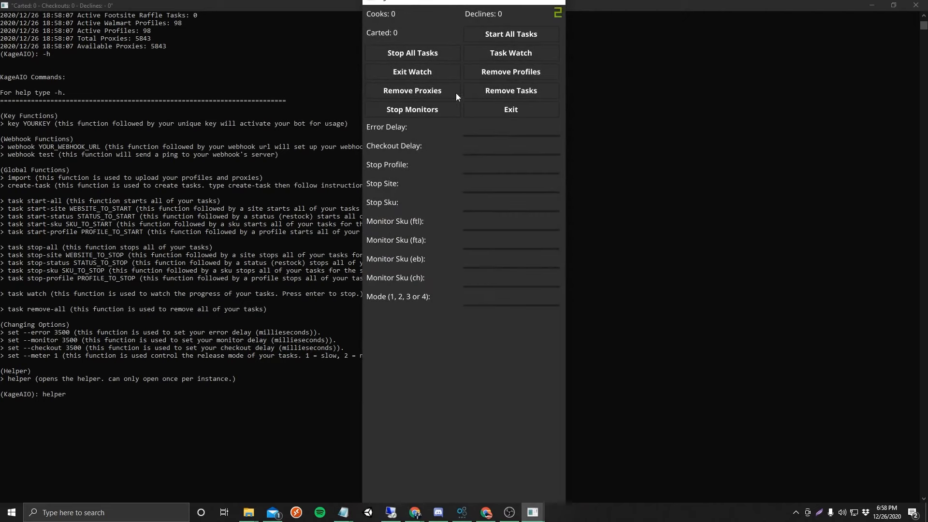
{"action": "left_click", "coordinate": [474, 89]}
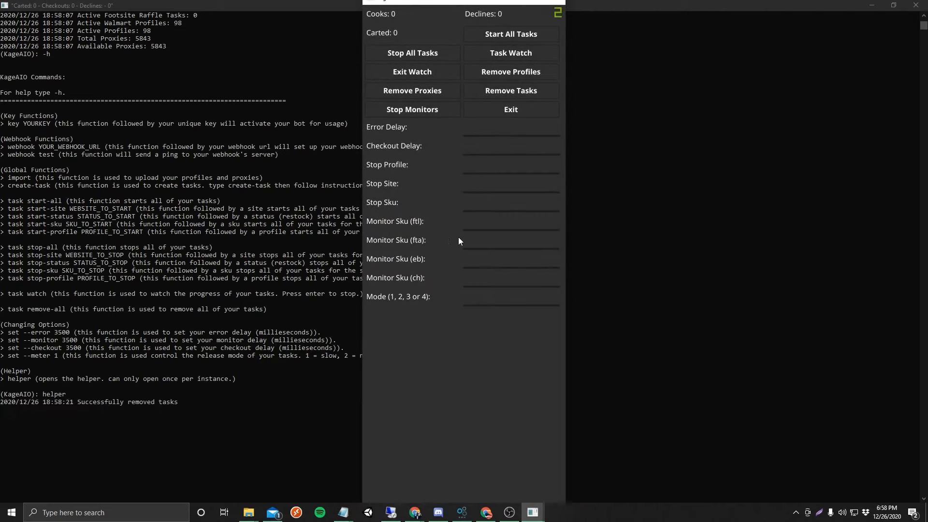
{"action": "left_click", "coordinate": [523, 115]}
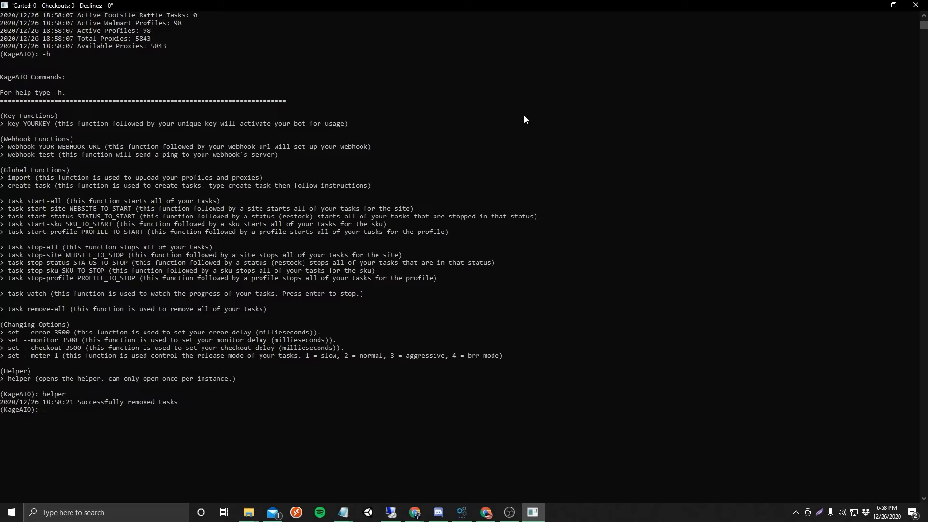
- Begin a create-task for a drop site, choosing Walmart (Beta), option 7, with product SKU 12345
{"action": "type", "text": "create-task"}
{"action": "key", "text": "Return"}
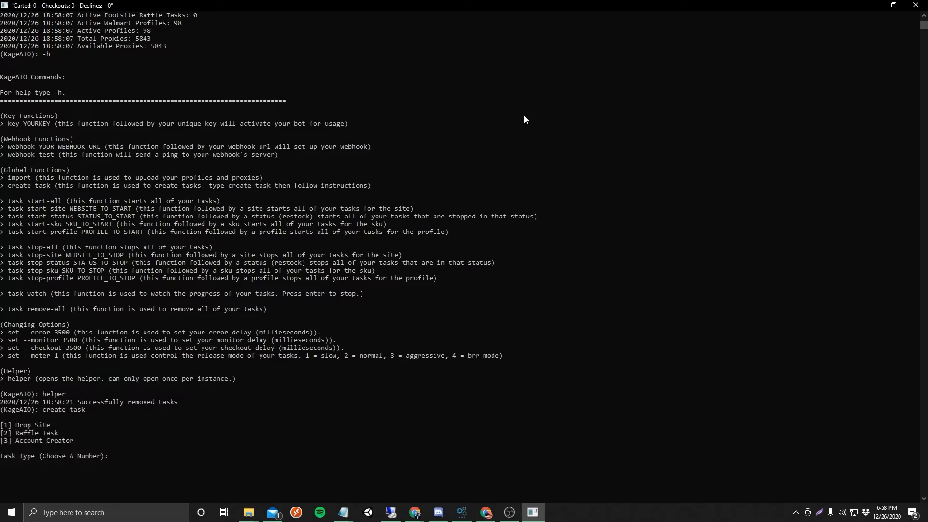
{"action": "type", "text": "1"}
{"action": "key", "text": "Return"}
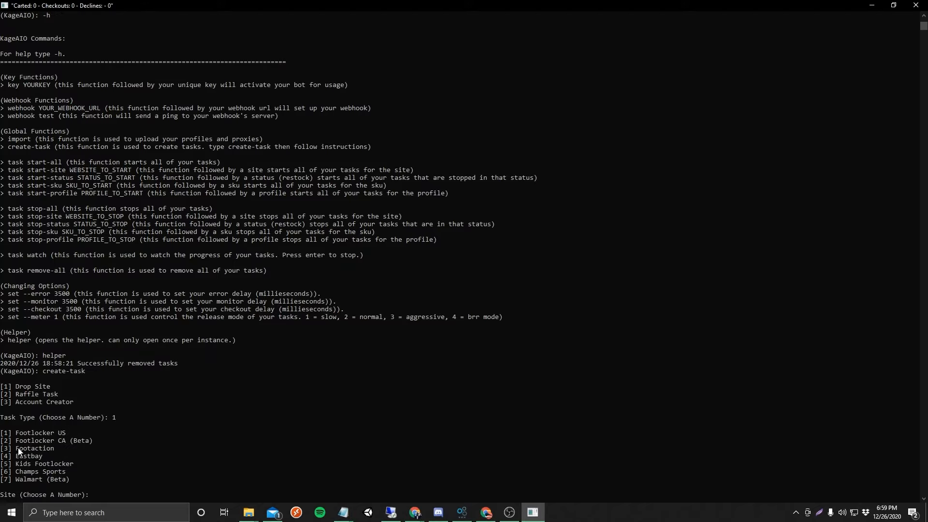
{"action": "type", "text": "7"}
{"action": "key", "text": "Return"}
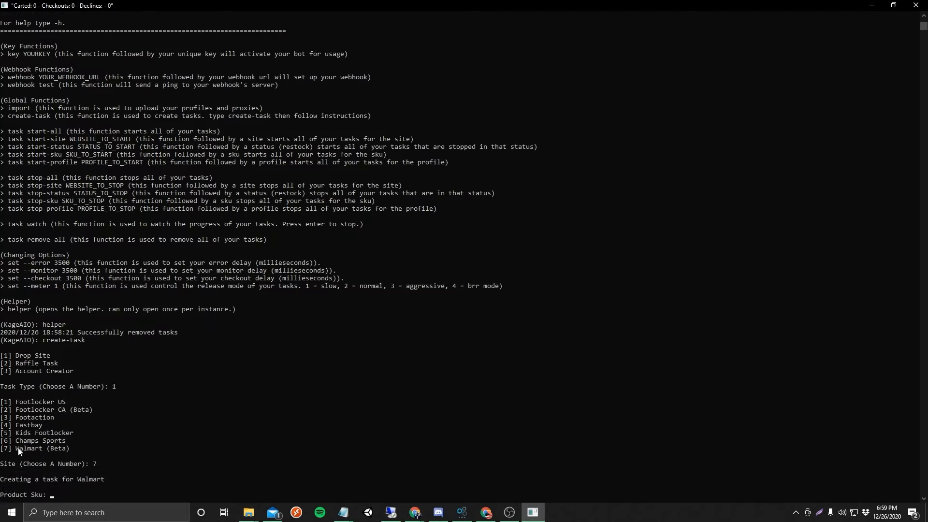
{"action": "type", "text": "12345"}
{"action": "key", "text": "Return"}
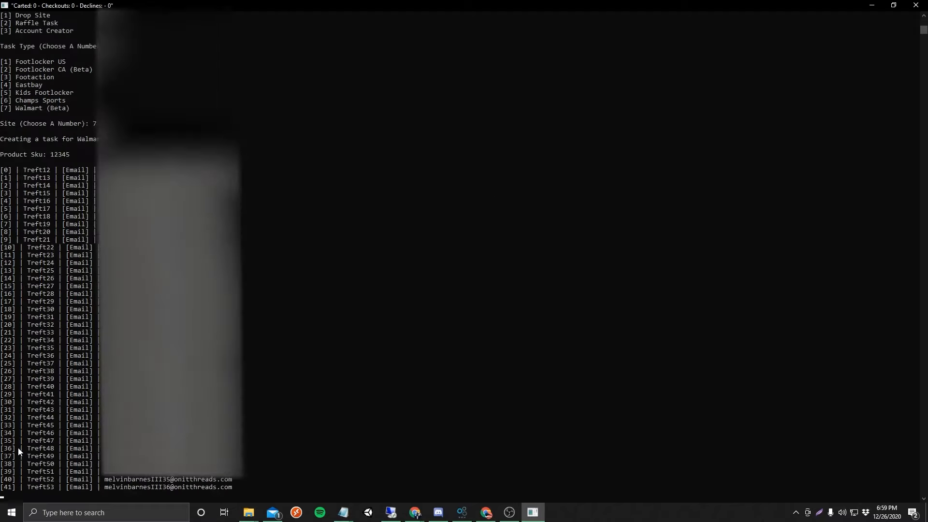
- Assign the Walmart task to all profiles with option 100, set the quantity to 13 and leave the size blank
{"action": "type", "text": "100"}
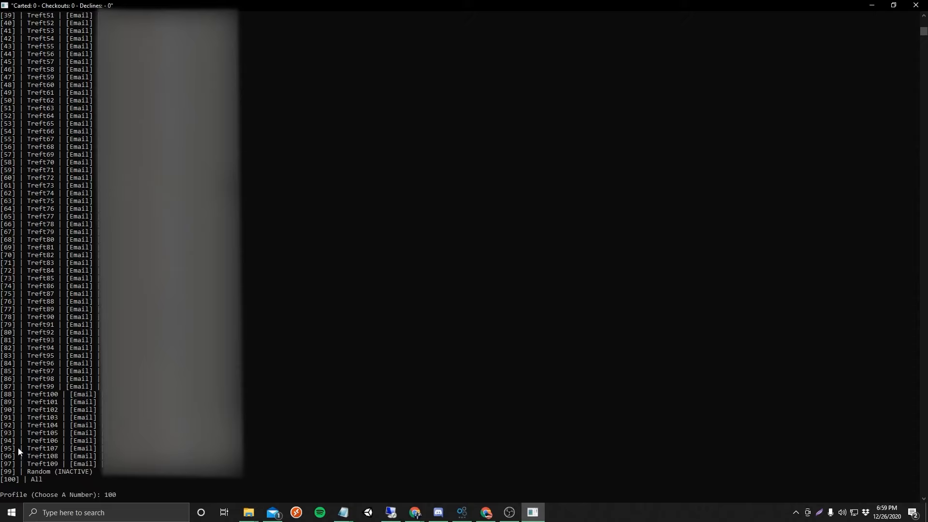
{"action": "key", "text": "Return"}
{"action": "type", "text": "13"}
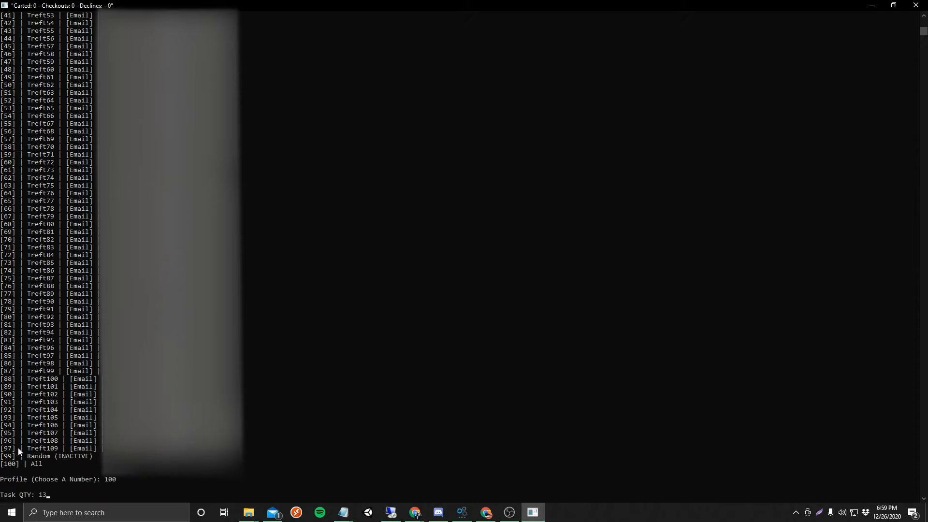
{"action": "key", "text": "Return"}
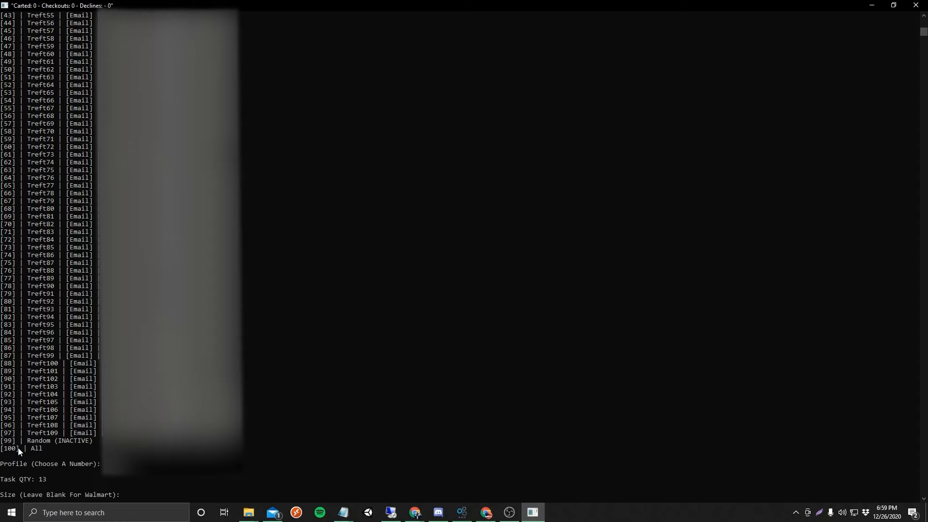
{"action": "key", "text": "Return"}
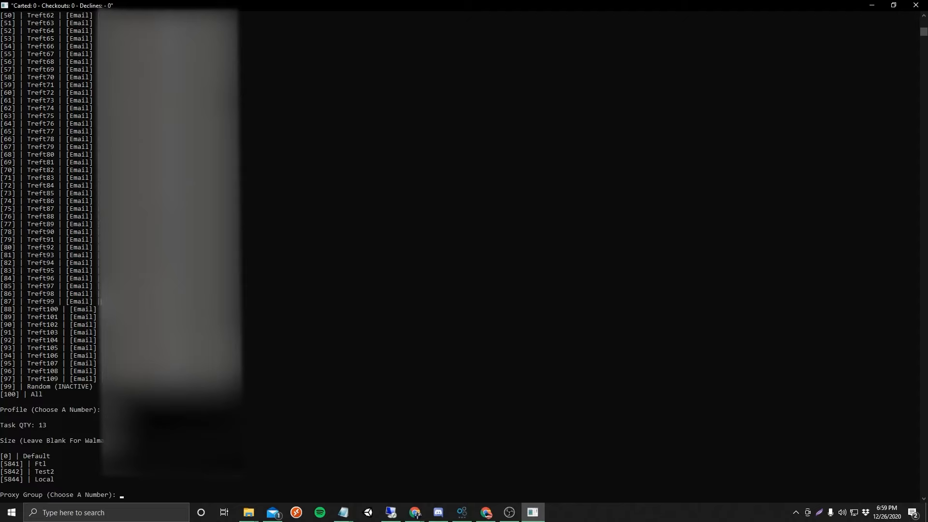
- Choose the Local proxy group, 5844, decline using an account, and answer the jig address prompt to create the tasks
{"action": "type", "text": "5844"}
{"action": "key", "text": "Return"}
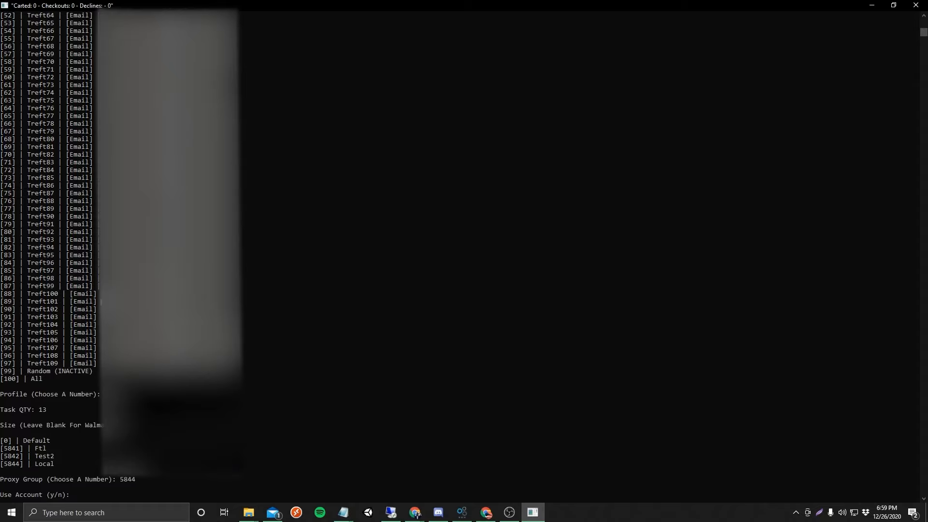
{"action": "type", "text": "n"}
{"action": "key", "text": "Return"}
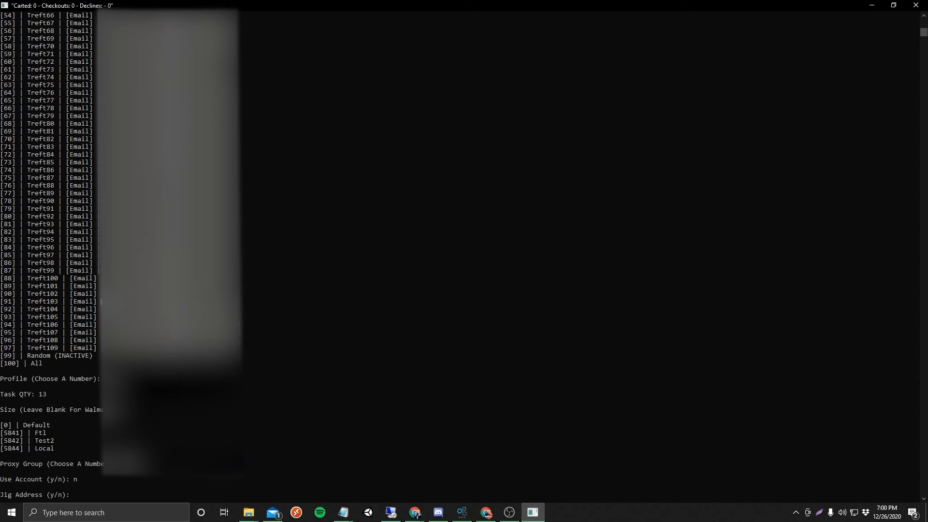
{"action": "key", "text": "Return"}
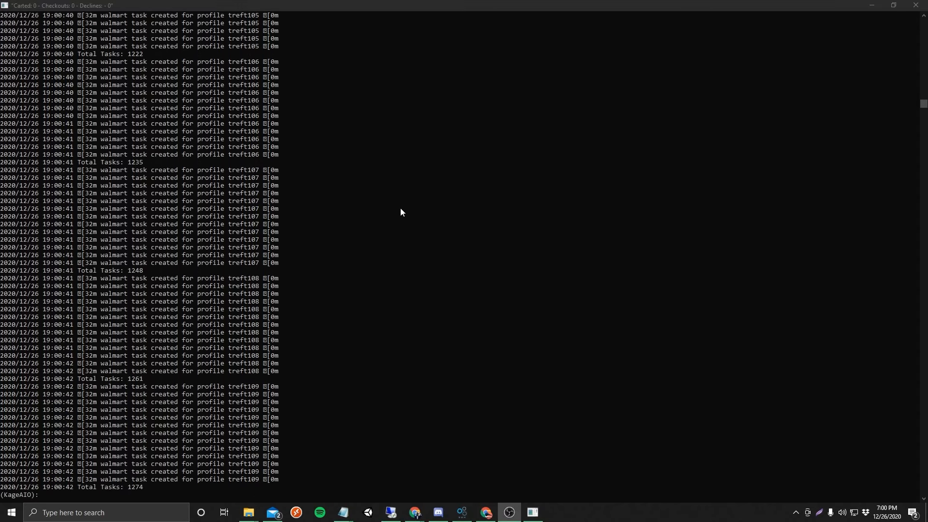
- Start all Walmart tasks with the command task start-site walmart
{"action": "left_click", "coordinate": [181, 495]}
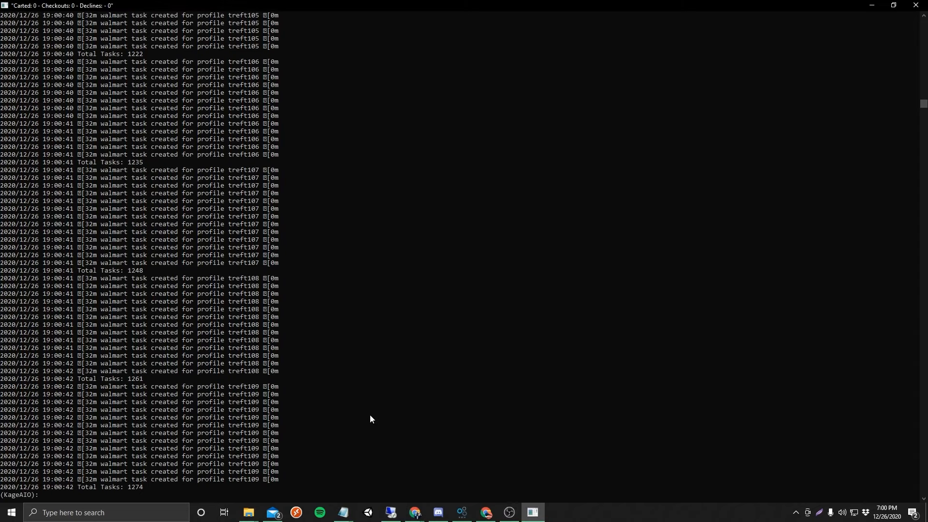
{"action": "type", "text": "task start-all"}
{"action": "key", "text": "BackSpace"}
{"action": "key", "text": "BackSpace"}
{"action": "key", "text": "BackSpace"}
{"action": "type", "text": "site walmart"}
{"action": "key", "text": "Return"}
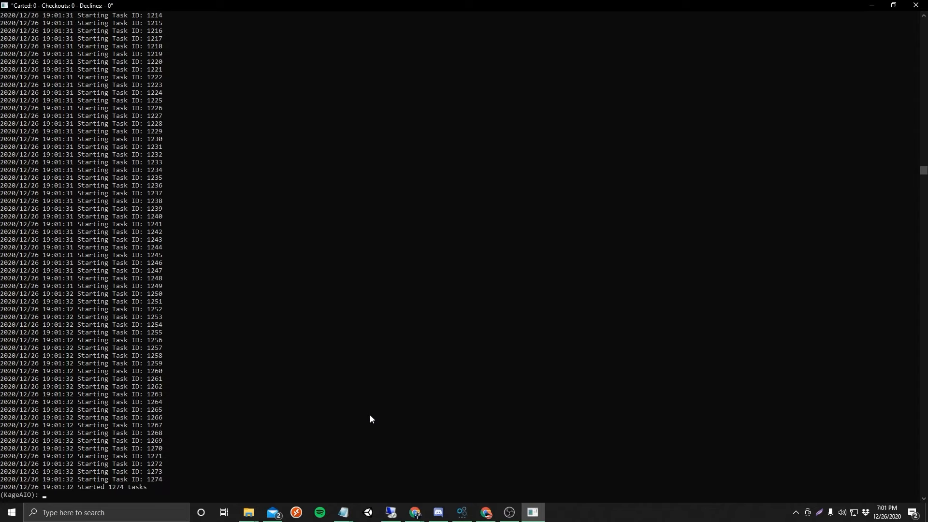
- Watch the progress of the running Walmart tasks with task watch, and stop watching
{"action": "type", "text": "task st"}
{"action": "key", "text": "BackSpace"}
{"action": "key", "text": "BackSpace"}
{"action": "key", "text": "BackSpace"}
{"action": "type", "text": "ask watch"}
{"action": "key", "text": "Return"}
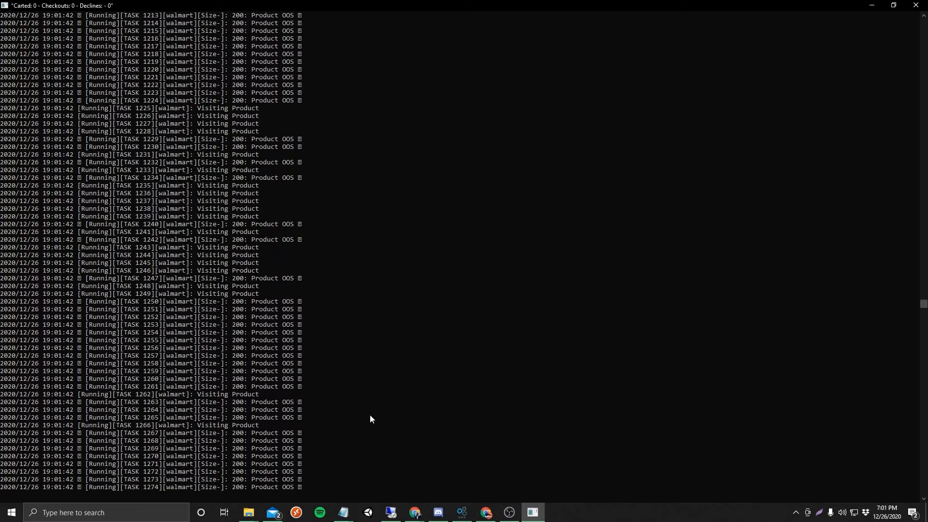
{"action": "key", "text": "Return"}
{"action": "key", "text": "Return"}
- Stop all running Walmart tasks with the task stop-all command
{"action": "type", "text": "task stop-al"}
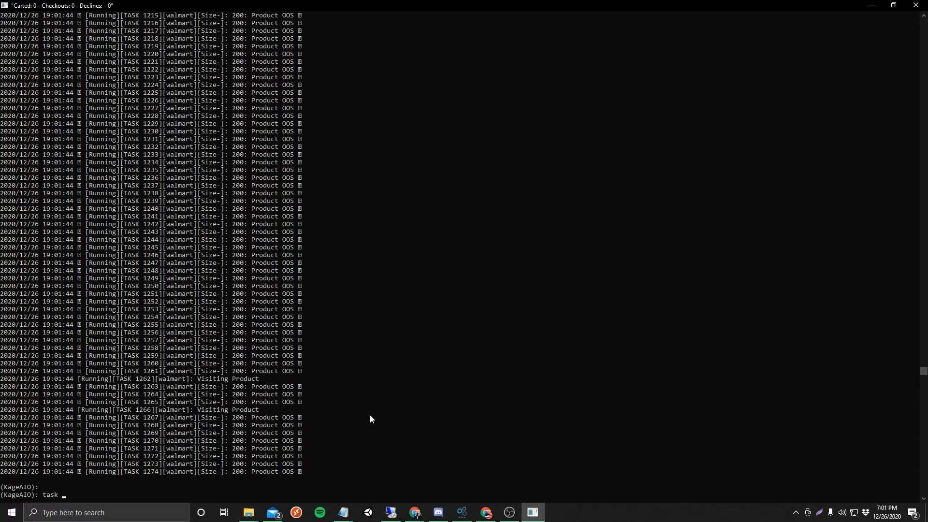
{"action": "type", "text": "l"}
{"action": "key", "text": "Return"}
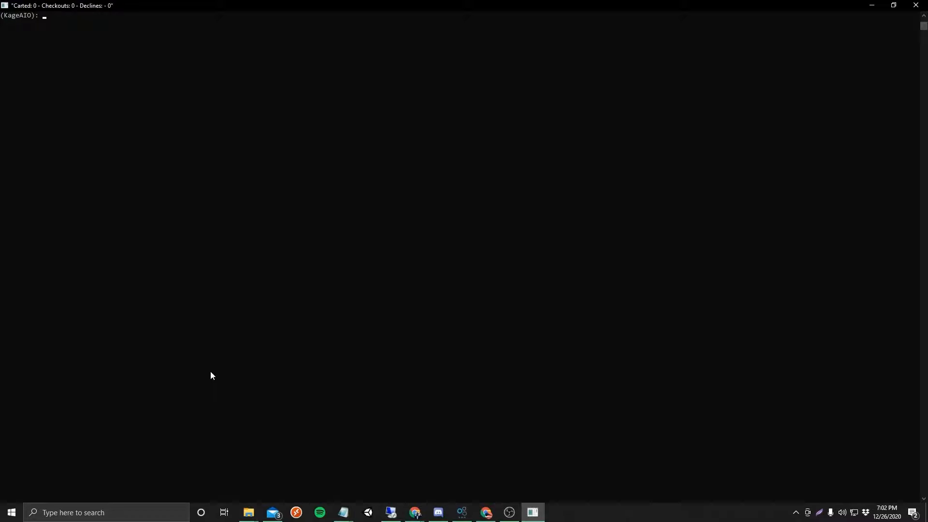
- Launch several KageAIO instances from the downloaded executable, switch between their console windows and close them
{"action": "left_click", "coordinate": [248, 512]}
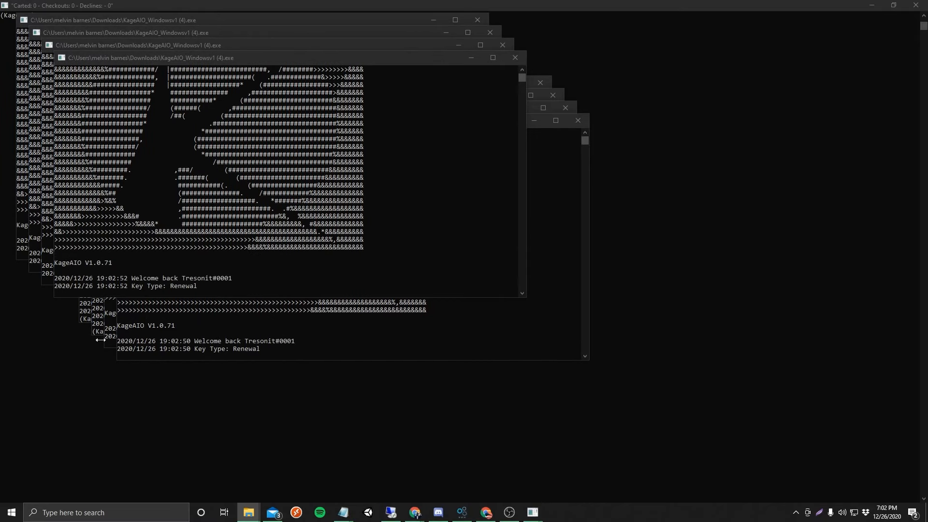
{"action": "left_click", "coordinate": [85, 319]}
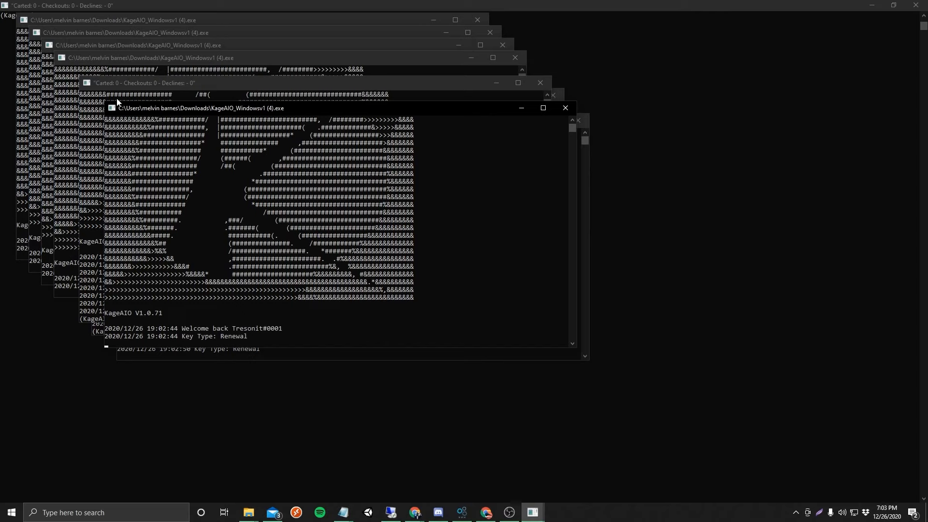
{"action": "left_click", "coordinate": [153, 82]}
{"action": "left_click", "coordinate": [184, 57]}
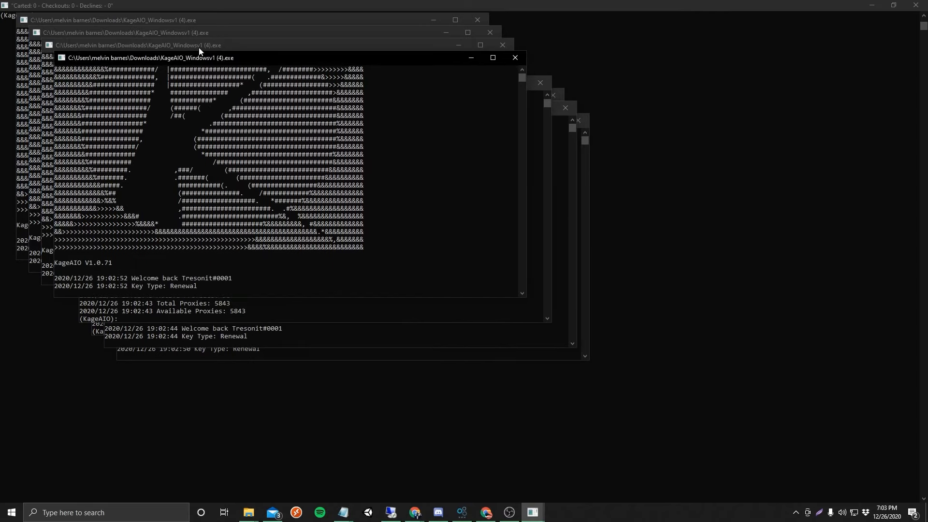
{"action": "left_click", "coordinate": [239, 312]}
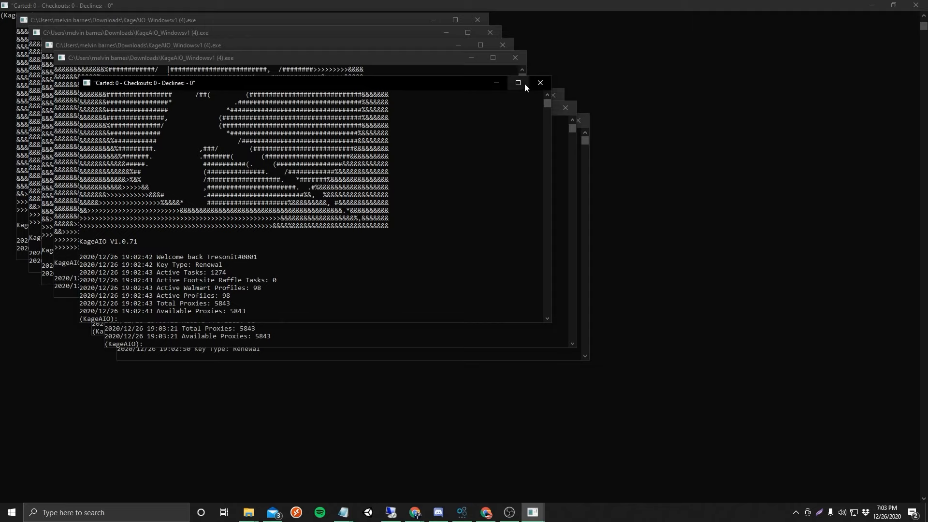
{"action": "left_click", "coordinate": [540, 82]}
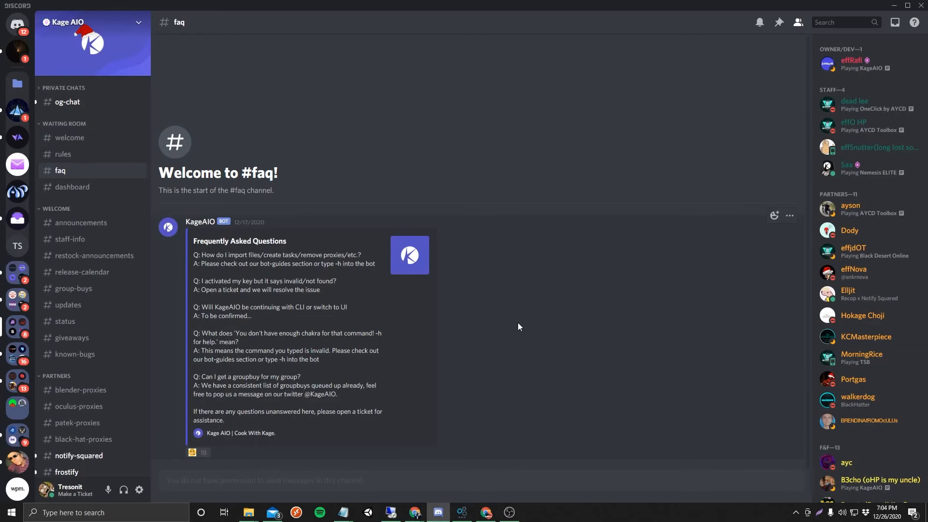